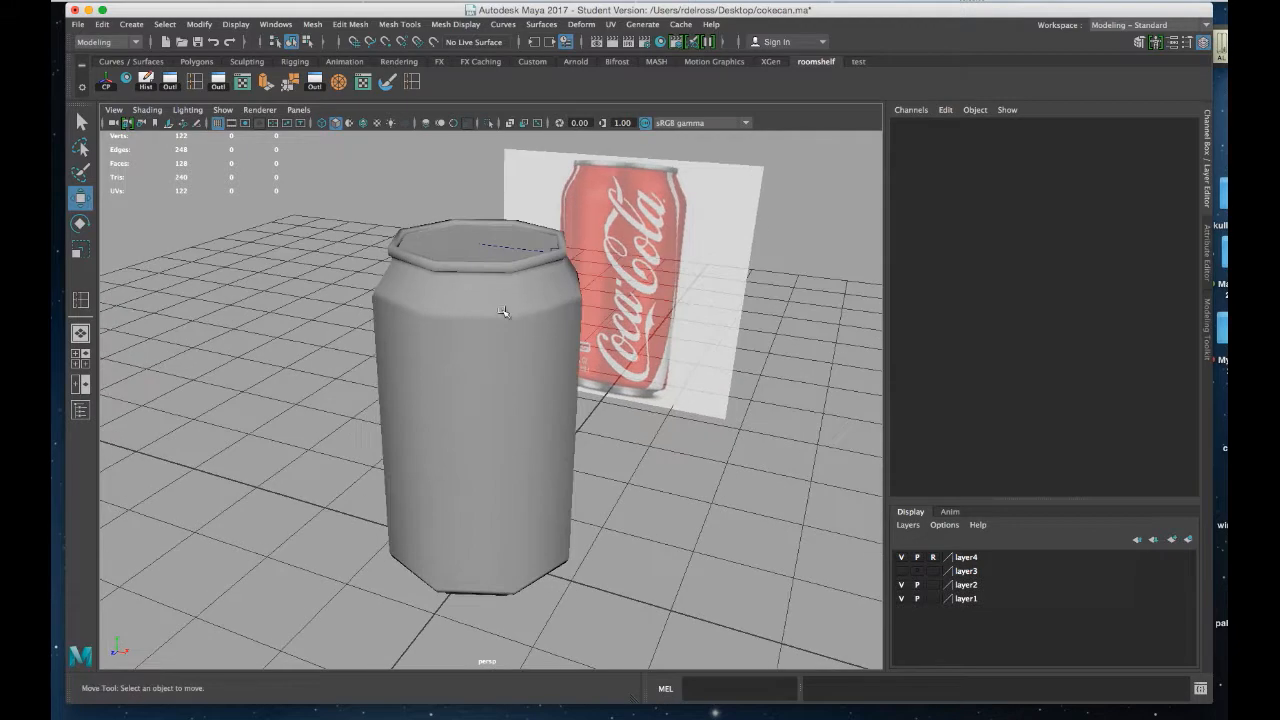
# Assign a new Blinn material to the whole can.
pyautogui.click(495, 313)
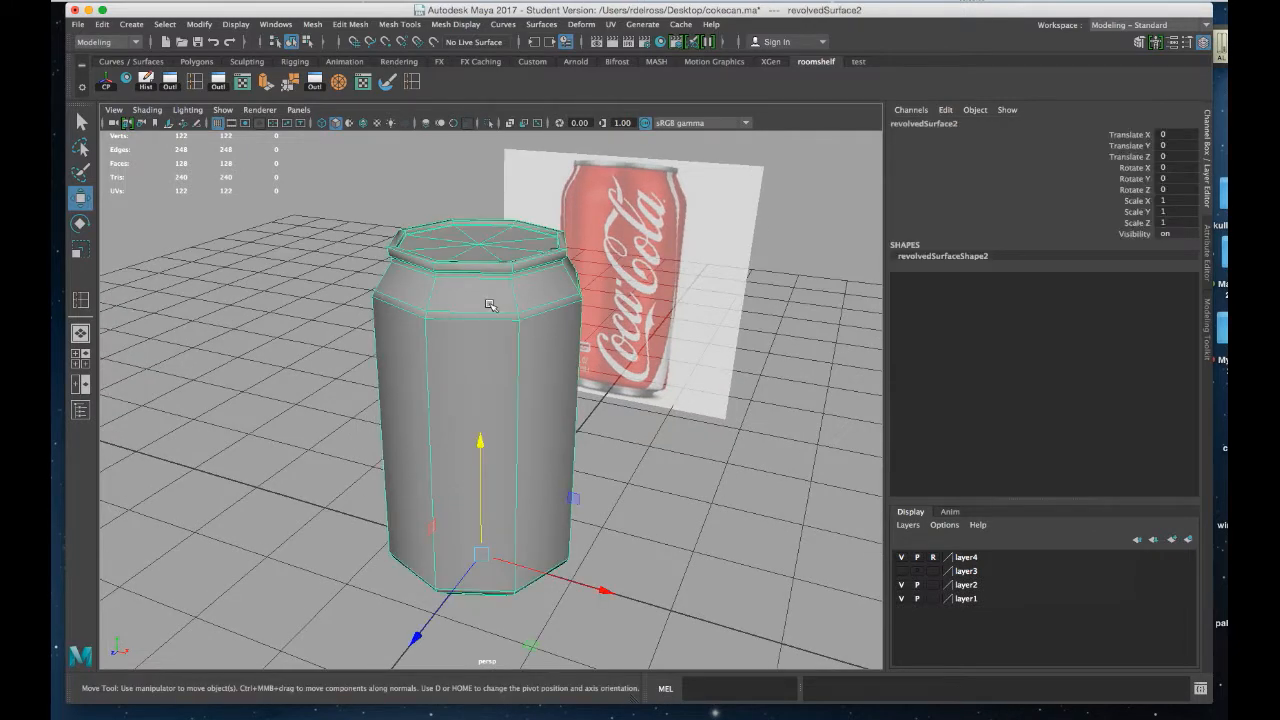
pyautogui.moveTo(490, 306); pyautogui.dragTo(515, 640, button='right')
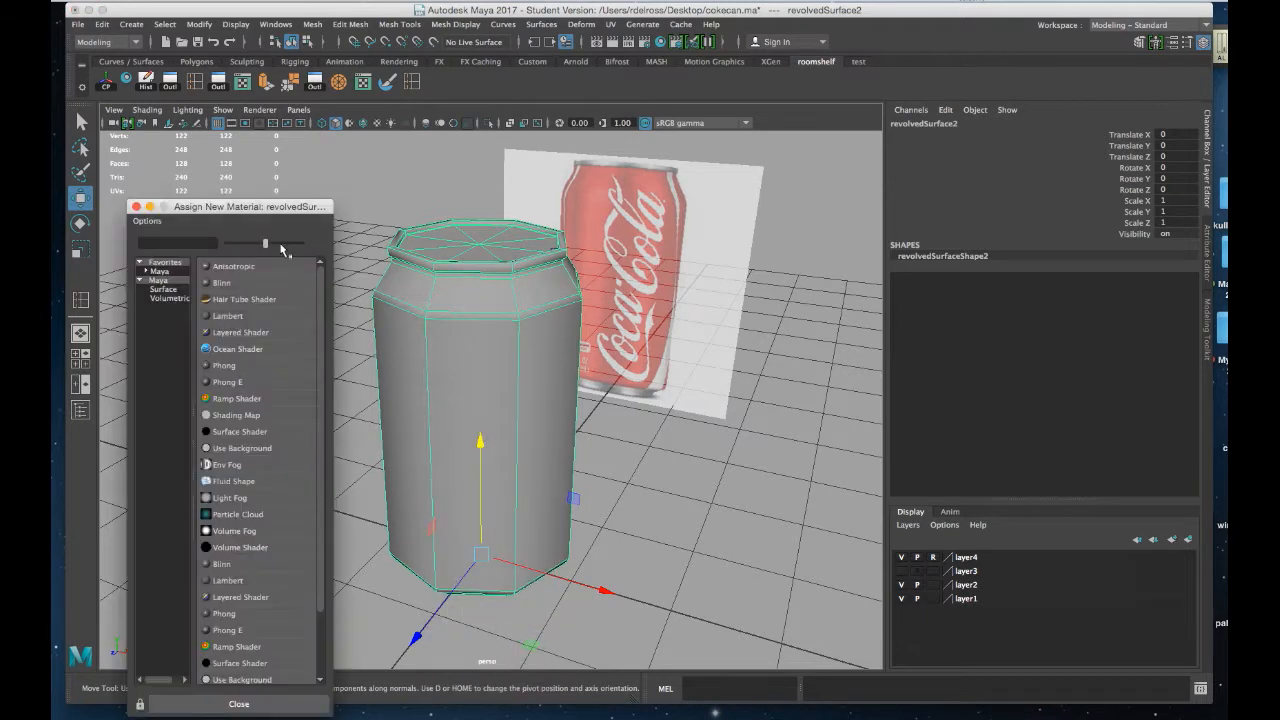
pyautogui.moveTo(300, 208); pyautogui.dragTo(358, 128)
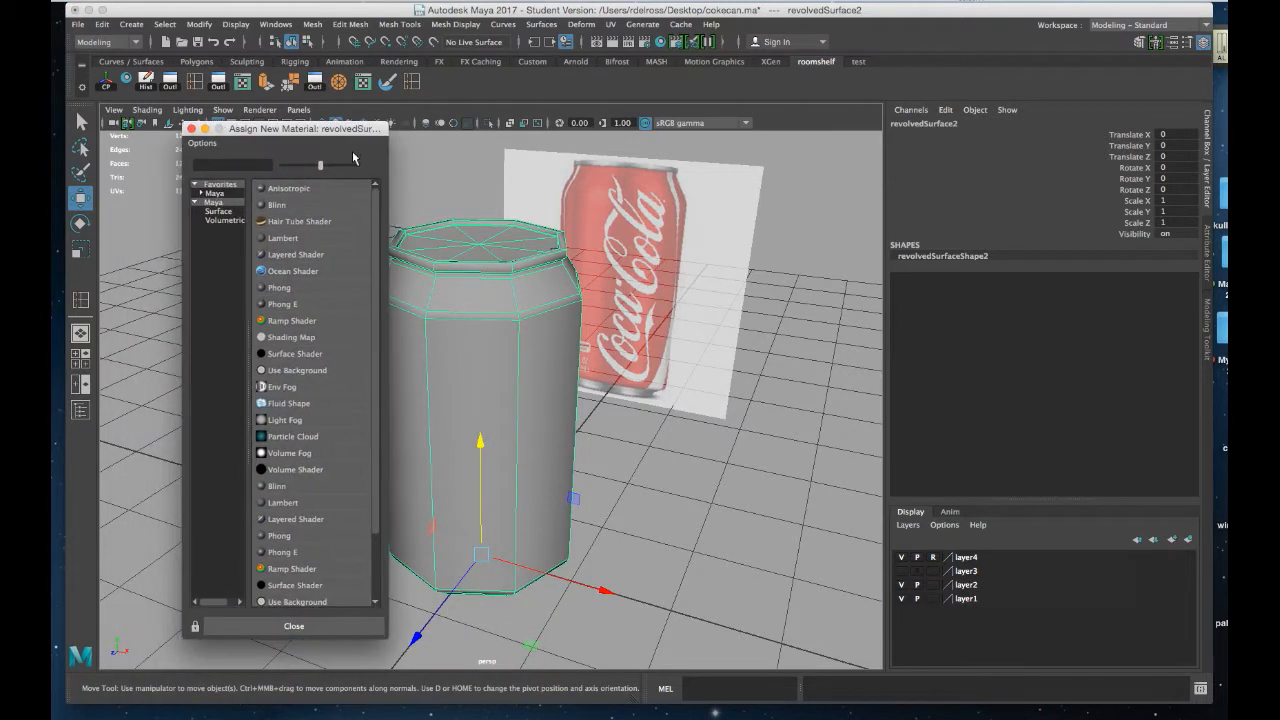
pyautogui.click(276, 206)
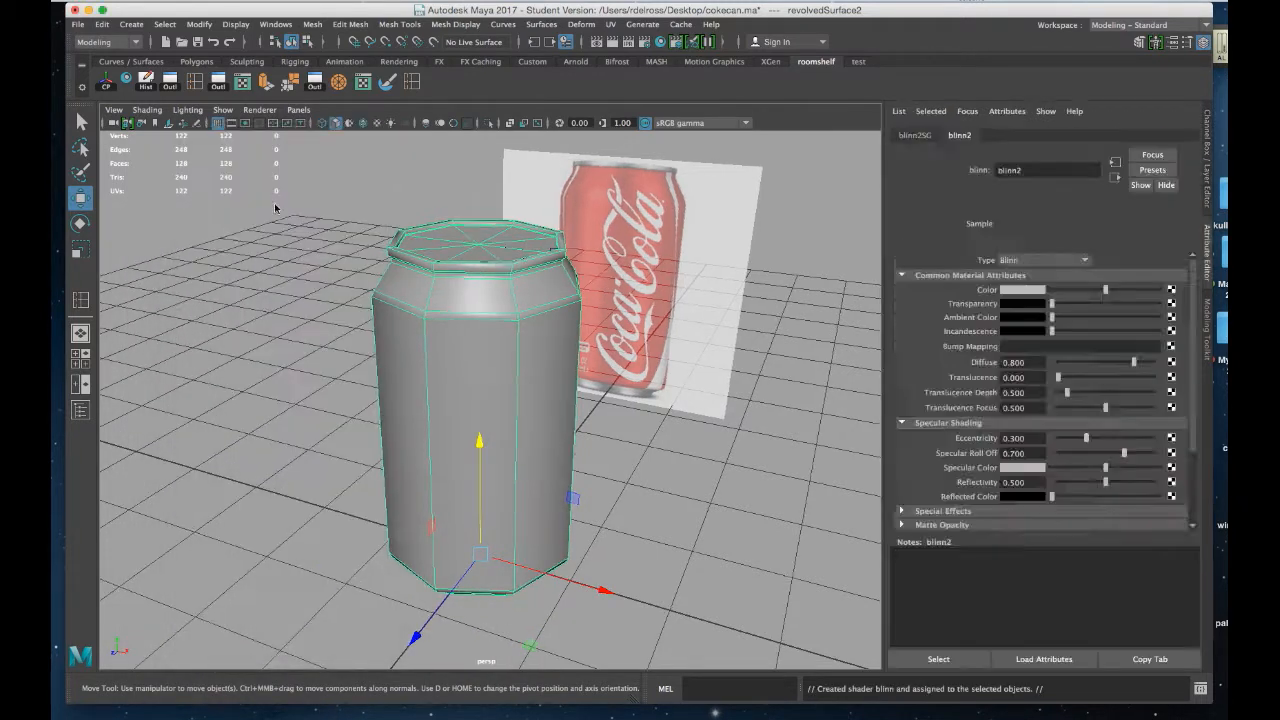
# Rename the can's Blinn material to cokecanskin.
pyautogui.click(1088, 135)
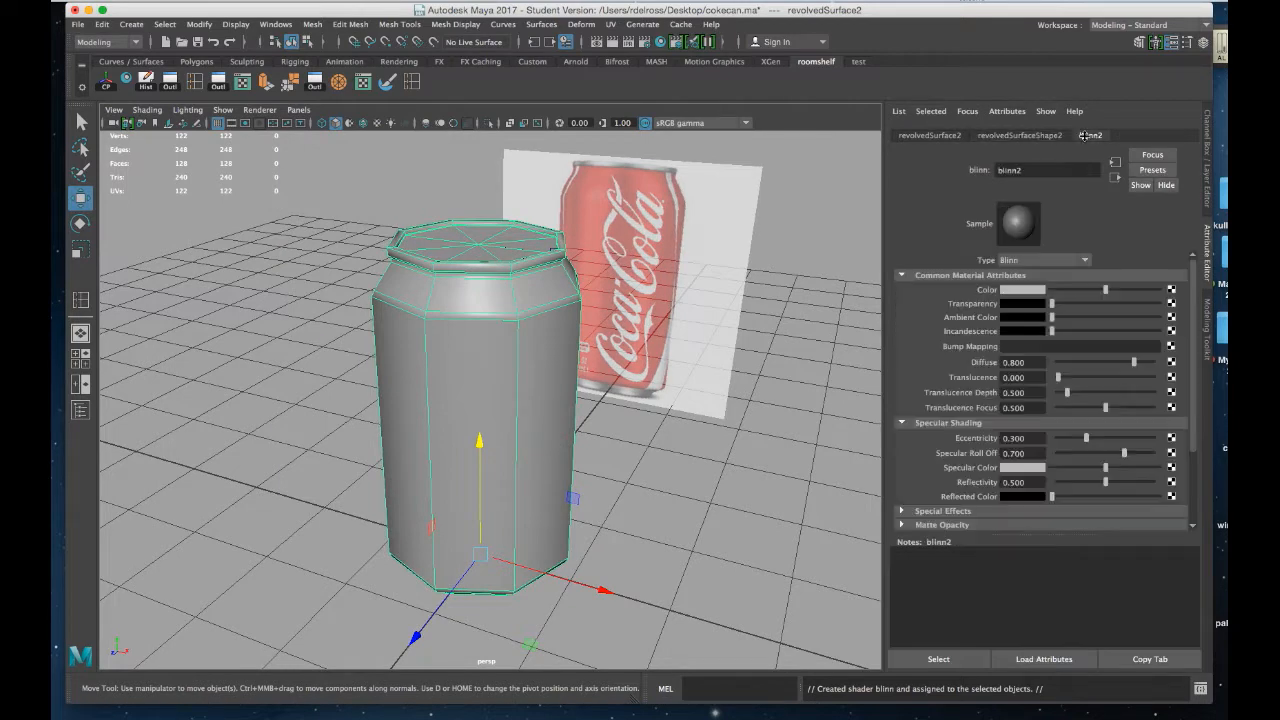
pyautogui.moveTo(1048, 169); pyautogui.dragTo(962, 168)
pyautogui.write('cokecanskin')
pyautogui.press('Return')
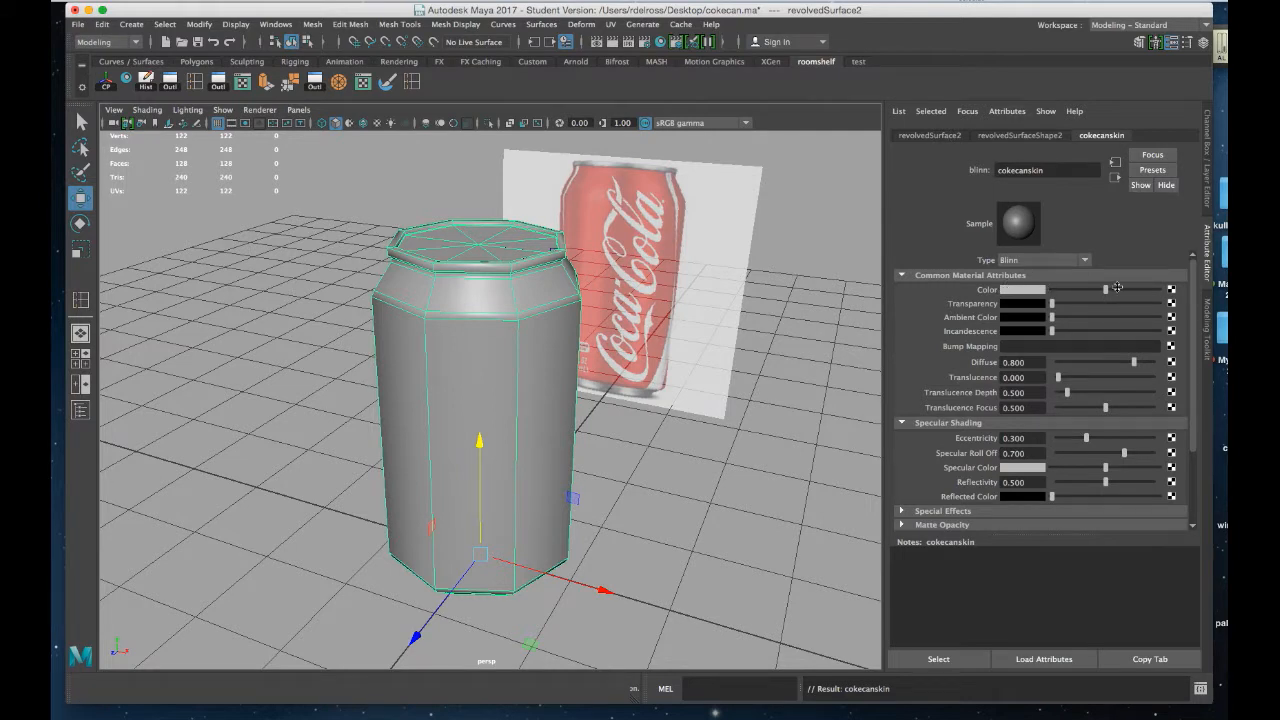
# Map a Checker texture to the color of cokecanskin and display textures in the perspective view.
pyautogui.click(1172, 290)
pyautogui.moveTo(810, 134); pyautogui.dragTo(853, 160)
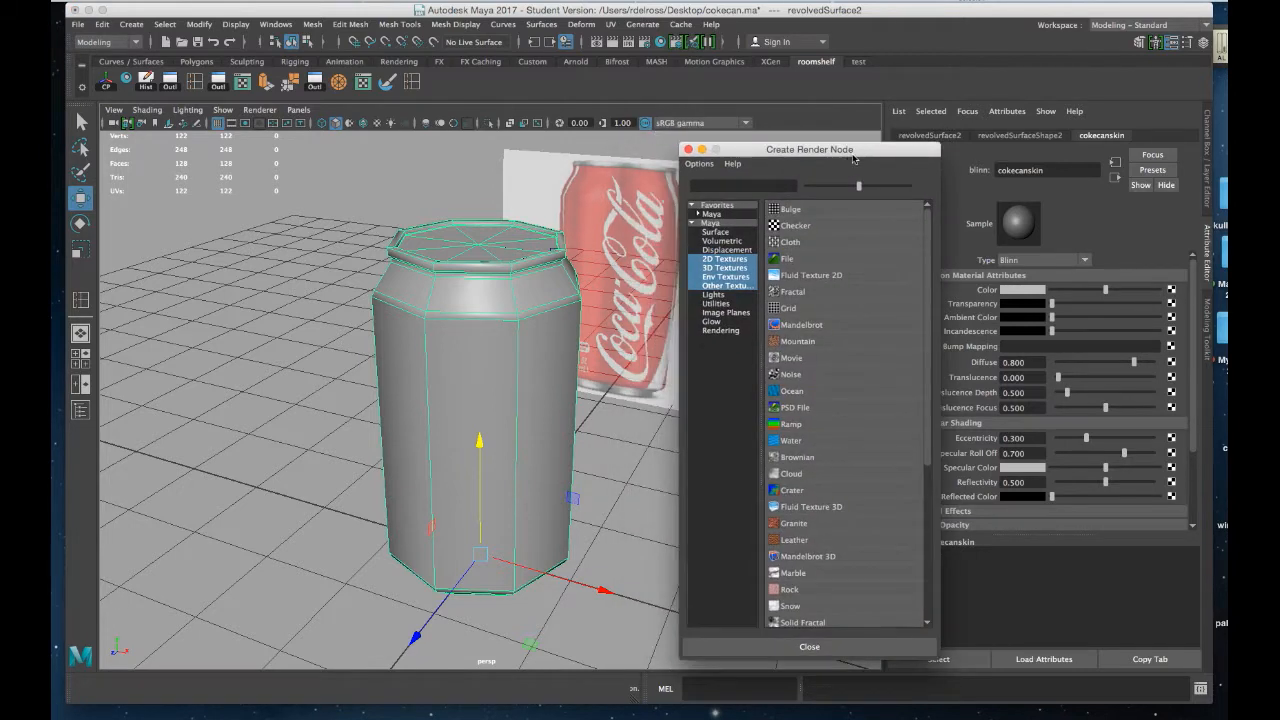
pyautogui.click(772, 227)
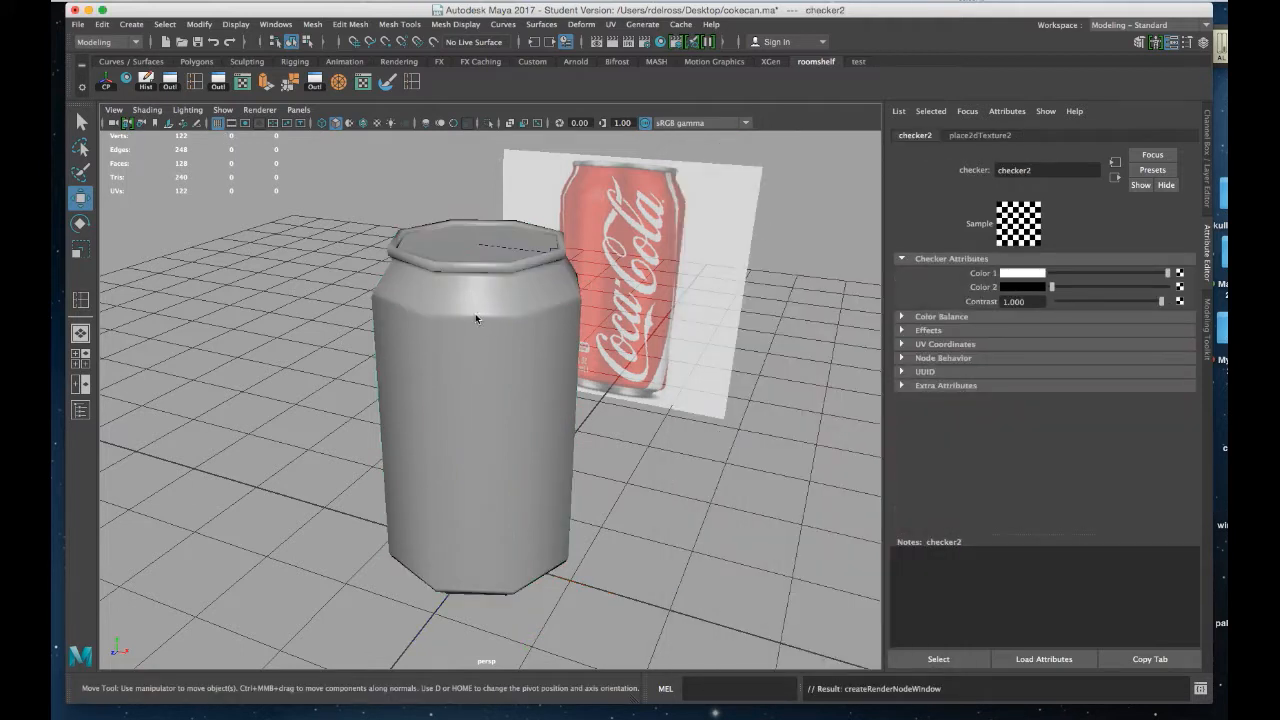
pyautogui.press('6')
pyautogui.moveTo(492, 338)
pyautogui.keyDown('alt'); pyautogui.mouseDown()
pyautogui.moveTo(488, 327)
pyautogui.moveTo(477, 385)
pyautogui.moveTo(490, 334)
pyautogui.moveTo(545, 340)
pyautogui.moveTo(532, 342)
pyautogui.moveTo(565, 360)
pyautogui.moveTo(533, 351)
pyautogui.mouseUp(); pyautogui.keyUp('alt')
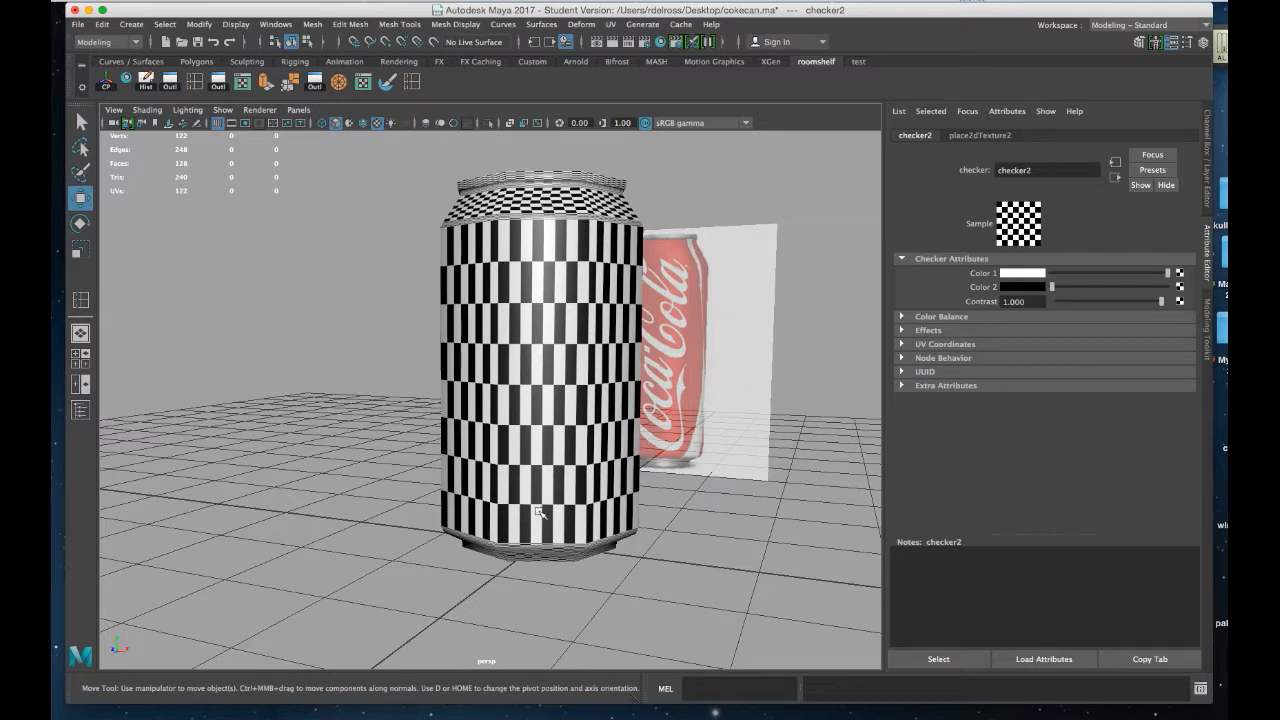
pyautogui.moveTo(560, 337)
pyautogui.keyDown('alt'); pyautogui.mouseDown()
pyautogui.moveTo(553, 368)
pyautogui.moveTo(561, 320)
pyautogui.moveTo(565, 336)
pyautogui.mouseUp(); pyautogui.keyUp('alt')
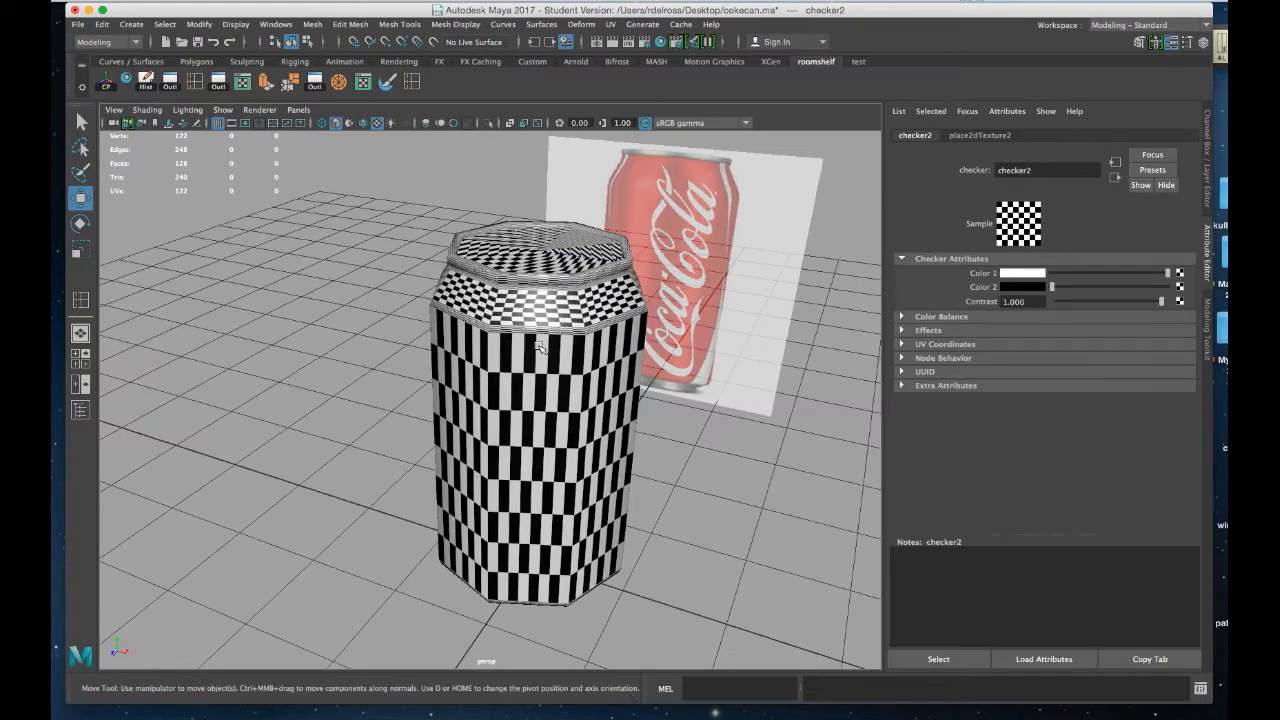
# Bring up the front view of the can, turn off X-ray there and display its textures.
pyautogui.press('space')
pyautogui.press('space')
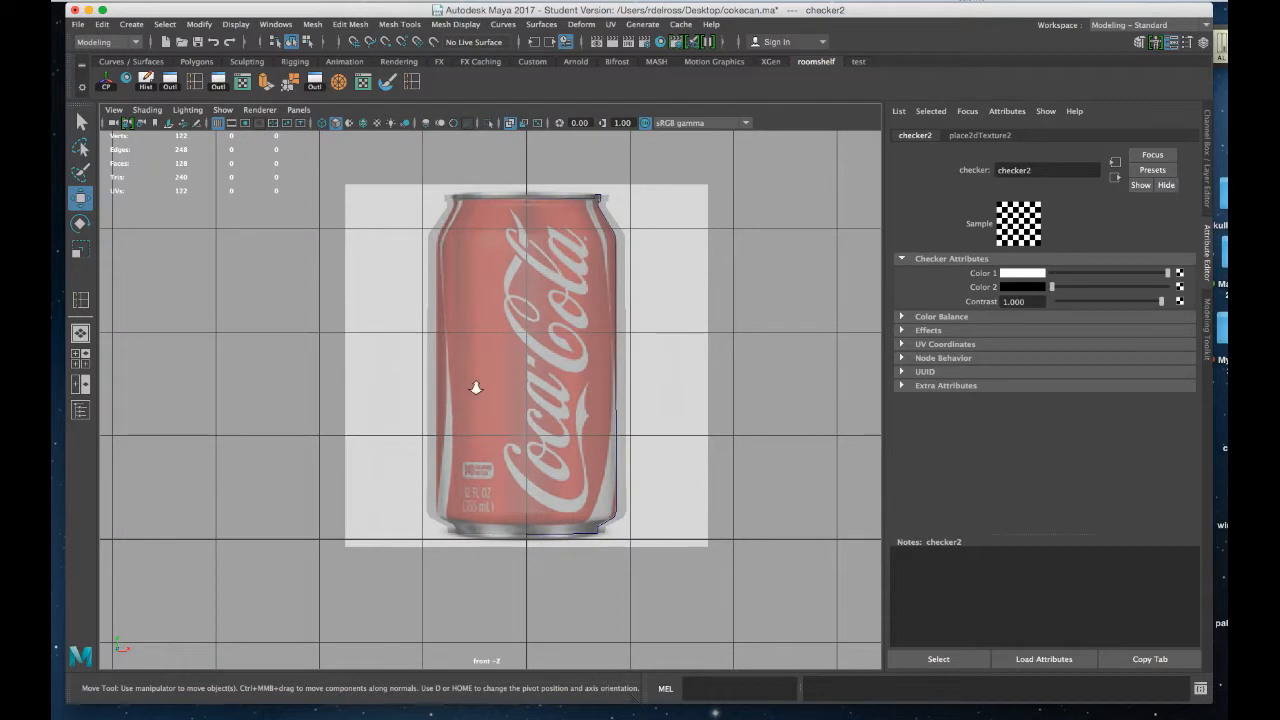
pyautogui.keyDown('alt'); pyautogui.moveTo(480, 369); pyautogui.dragTo(498, 372, button='right'); pyautogui.keyUp('alt')
pyautogui.keyDown('alt'); pyautogui.moveTo(498, 372); pyautogui.dragTo(479, 405, button='middle'); pyautogui.keyUp('alt')
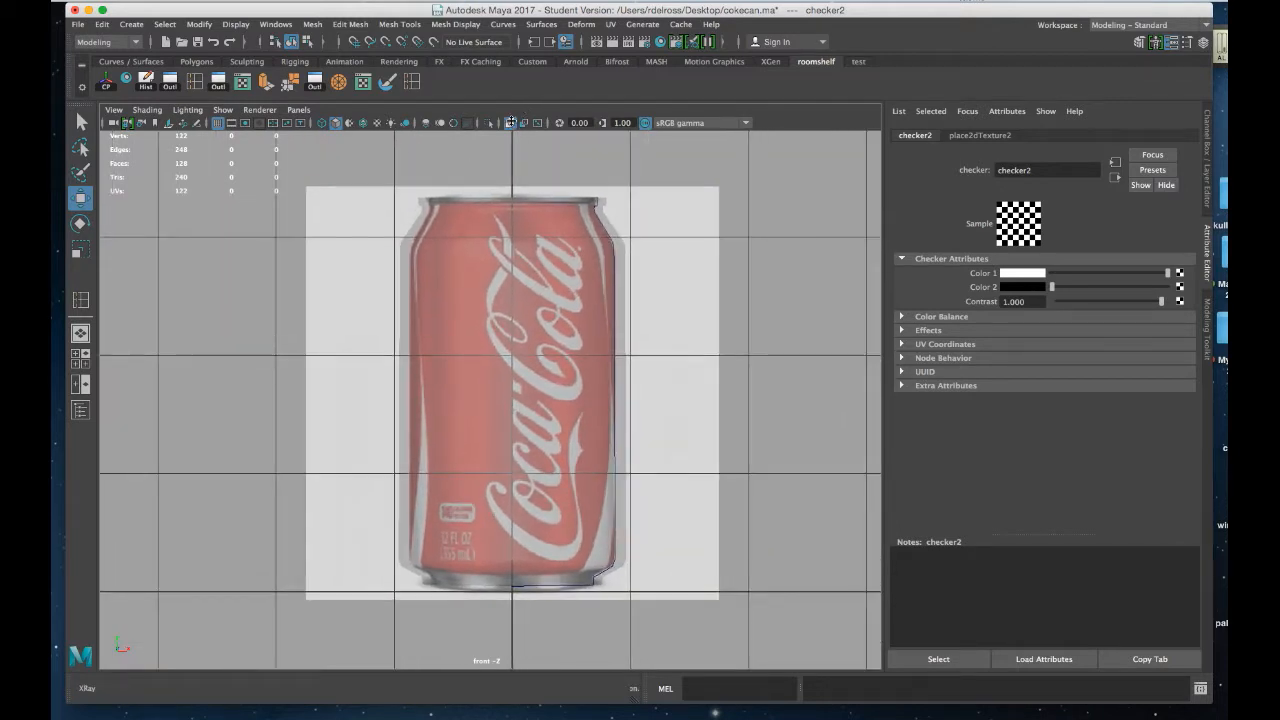
pyautogui.click(510, 122)
pyautogui.press('6')
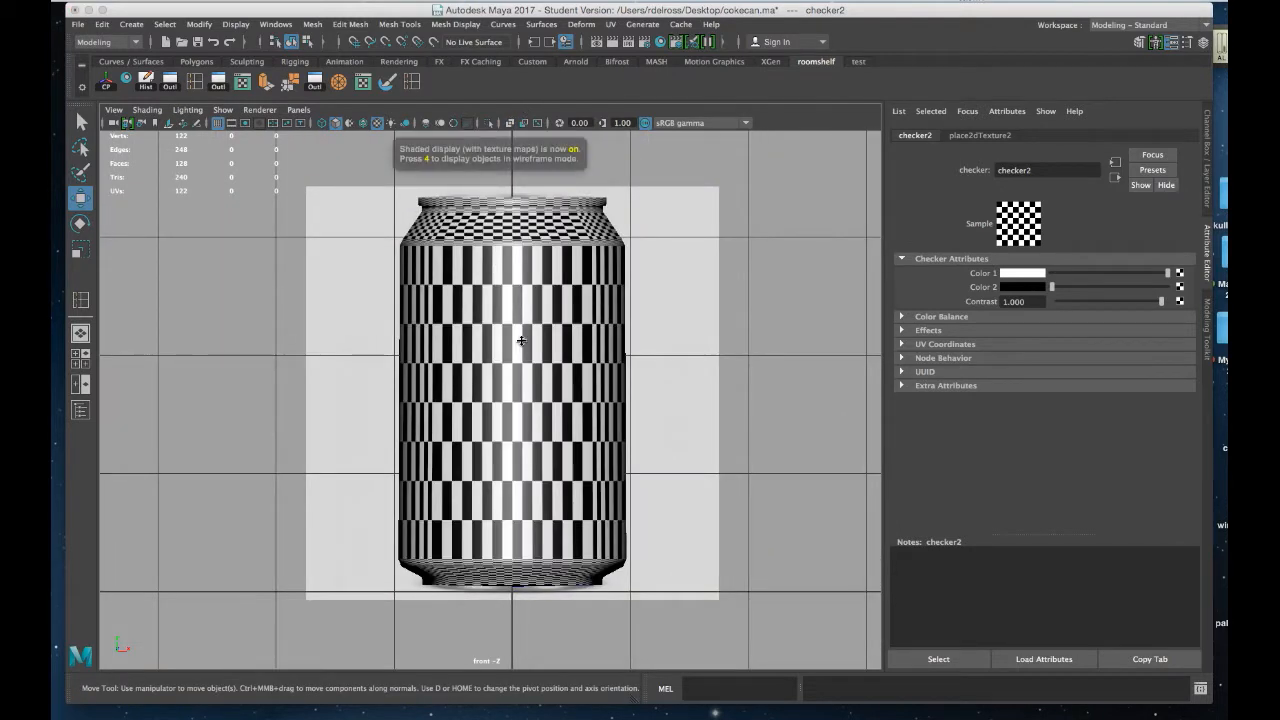
# With texture display off, select the can's faces from the base up through the sloped shoulder in the front view.
pyautogui.rightClick(522, 342)
pyautogui.moveTo(522, 343); pyautogui.dragTo(521, 374, button='right')
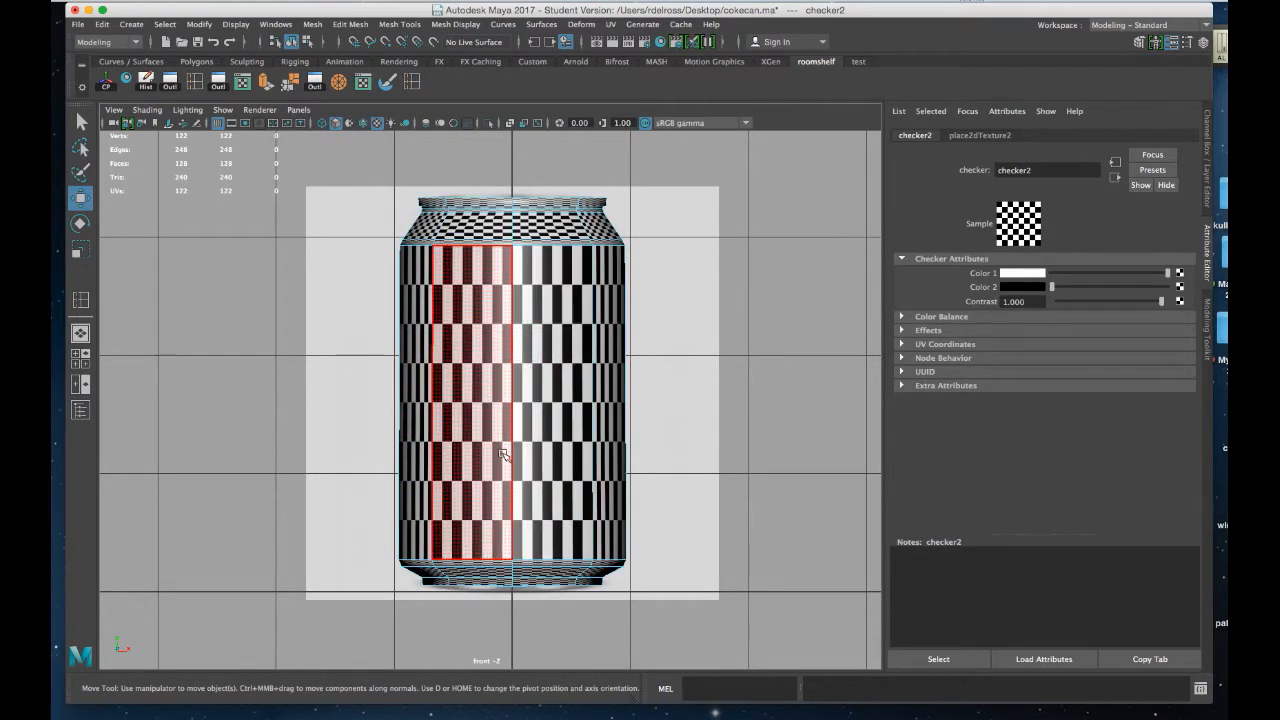
pyautogui.press('5')
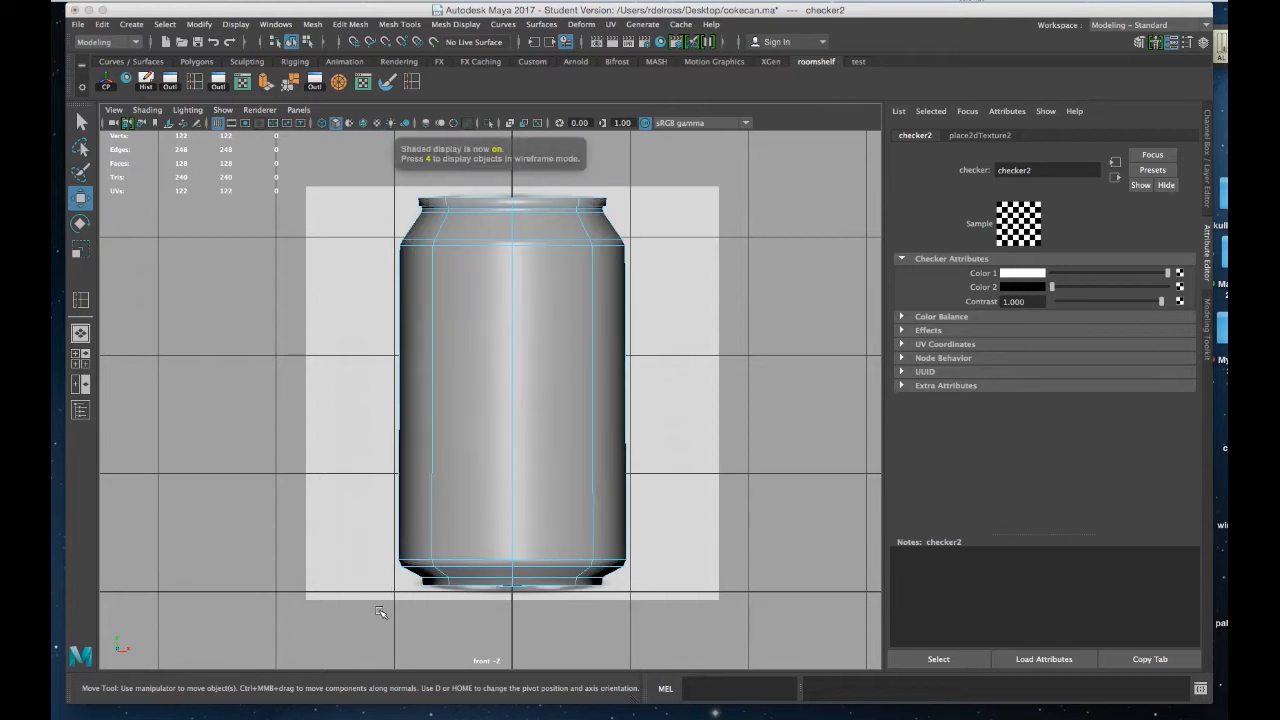
pyautogui.moveTo(309, 635)
pyautogui.mouseDown()
pyautogui.moveTo(581, 535)
pyautogui.moveTo(688, 297)
pyautogui.moveTo(690, 234)
pyautogui.mouseUp()
pyautogui.keyDown('alt'); pyautogui.moveTo(506, 254); pyautogui.dragTo(506, 351, button='middle'); pyautogui.keyUp('alt')
pyautogui.keyDown('alt'); pyautogui.moveTo(506, 351); pyautogui.dragTo(575, 672, button='right'); pyautogui.keyUp('alt')
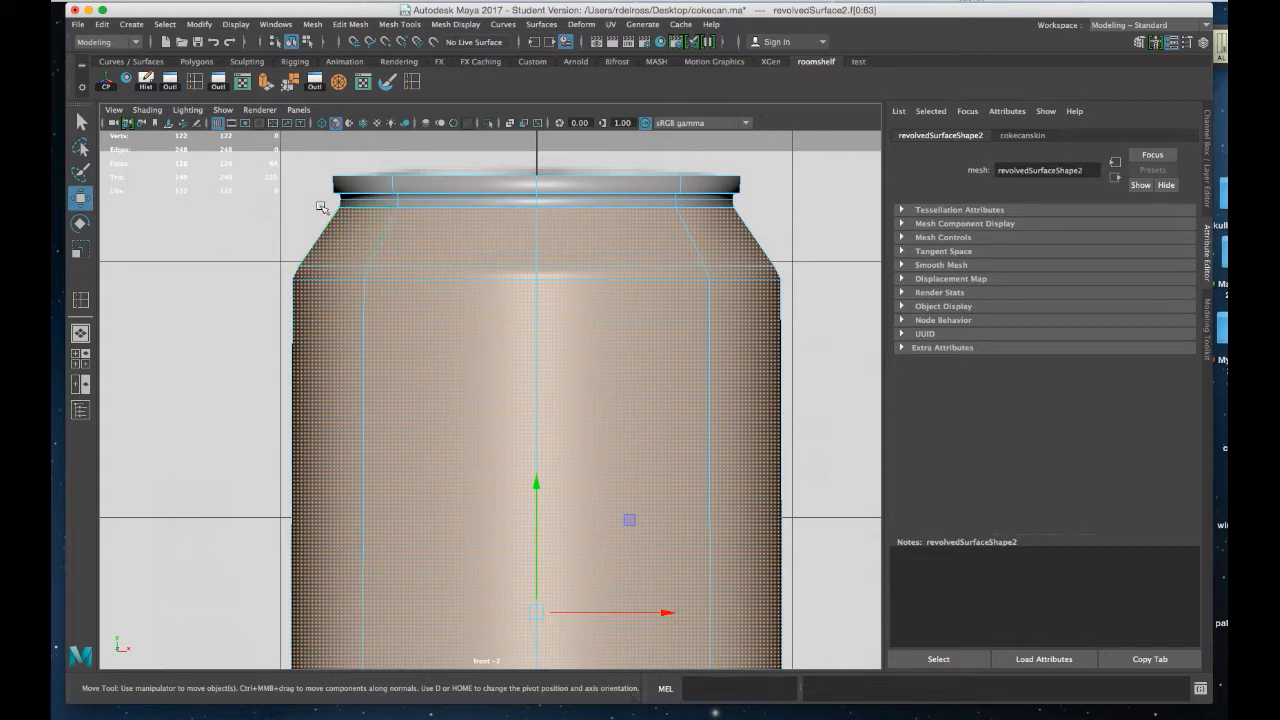
# Extend the face selection upward to include the narrow neck rings just below the rim.
pyautogui.keyDown('shift'); pyautogui.click(588, 235); pyautogui.keyUp('shift')
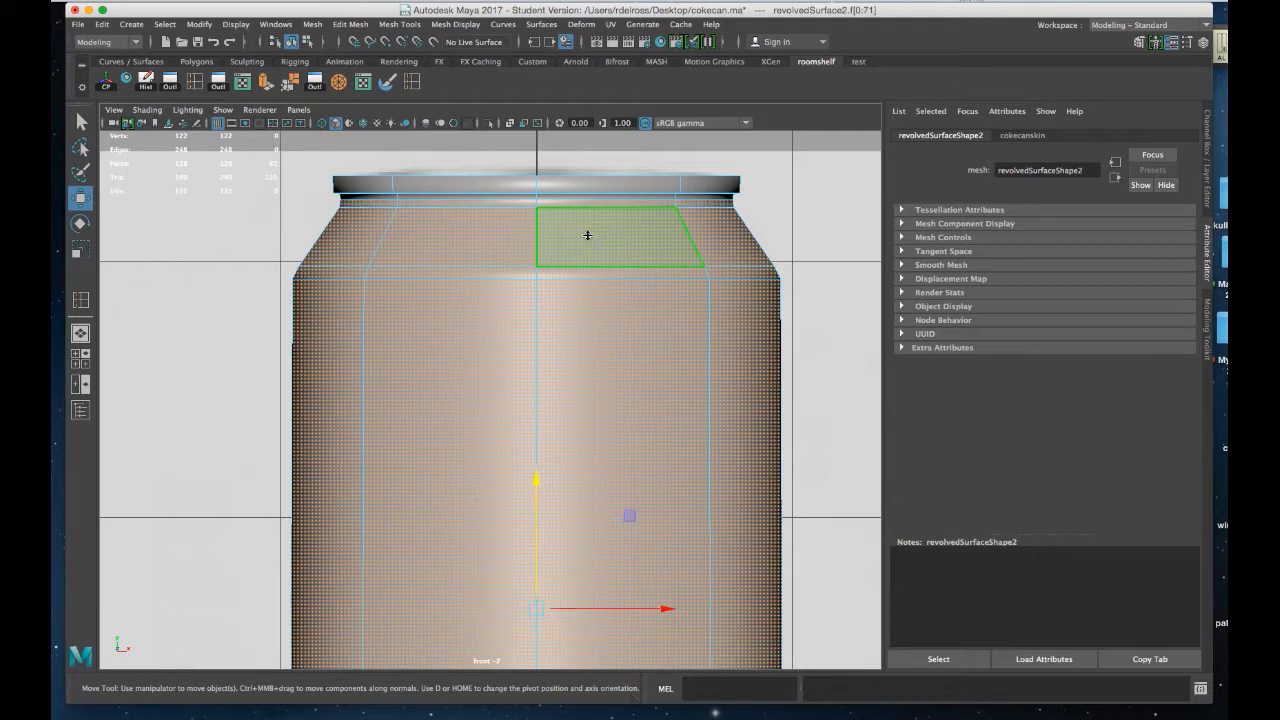
pyautogui.hotkey('shift', '.')
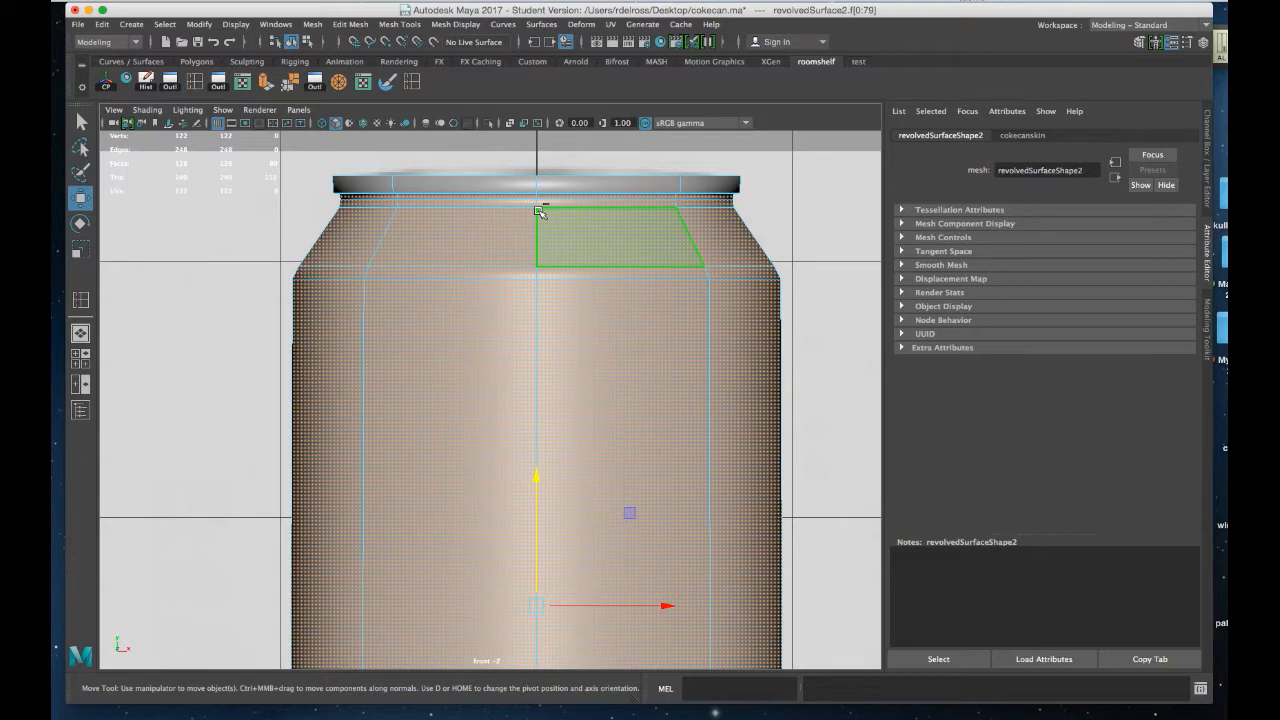
pyautogui.press('super+z')
pyautogui.press('super+z')
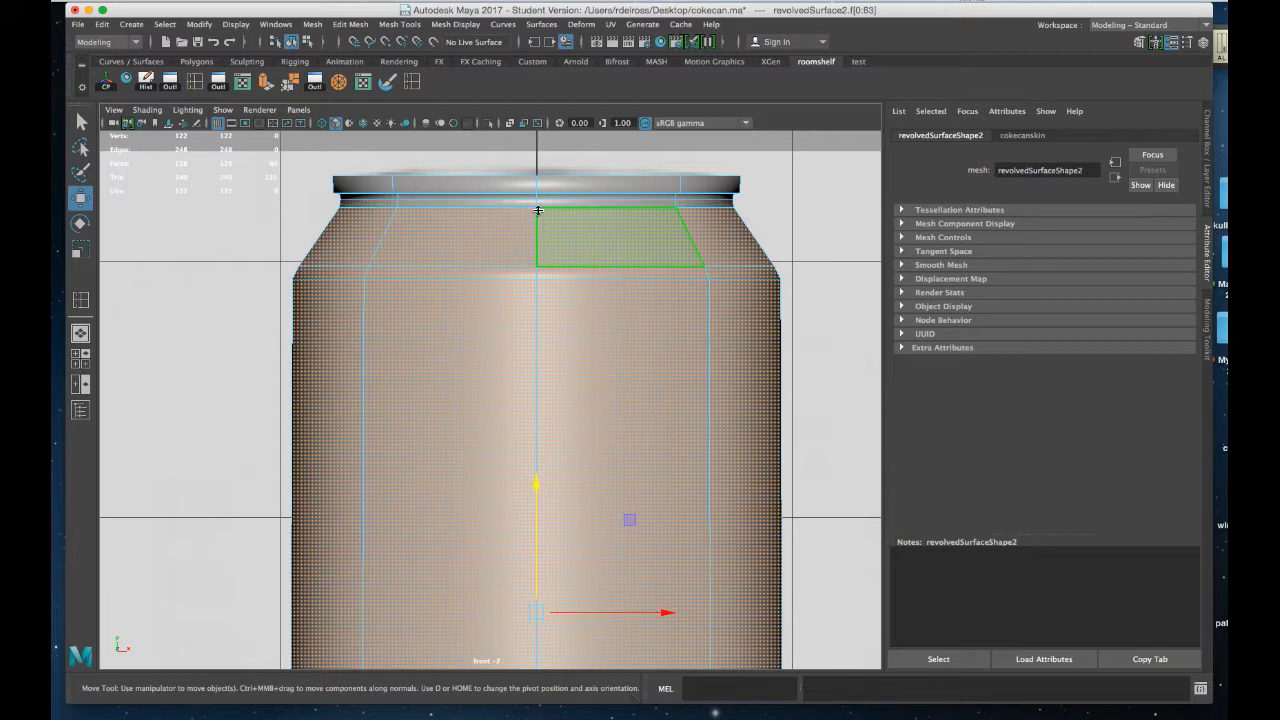
pyautogui.press('super+z')
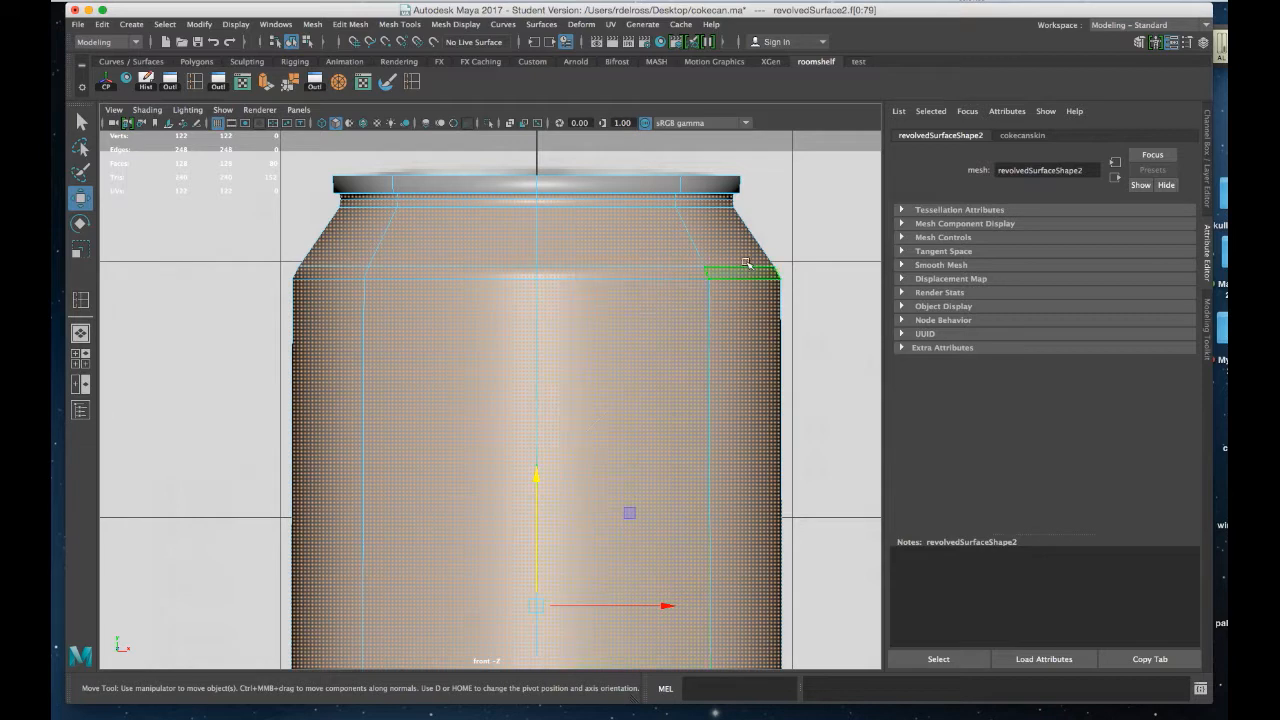
# Apply a cylindrical UV projection to the selected body faces in the perspective view.
pyautogui.press('space')
pyautogui.press('space')
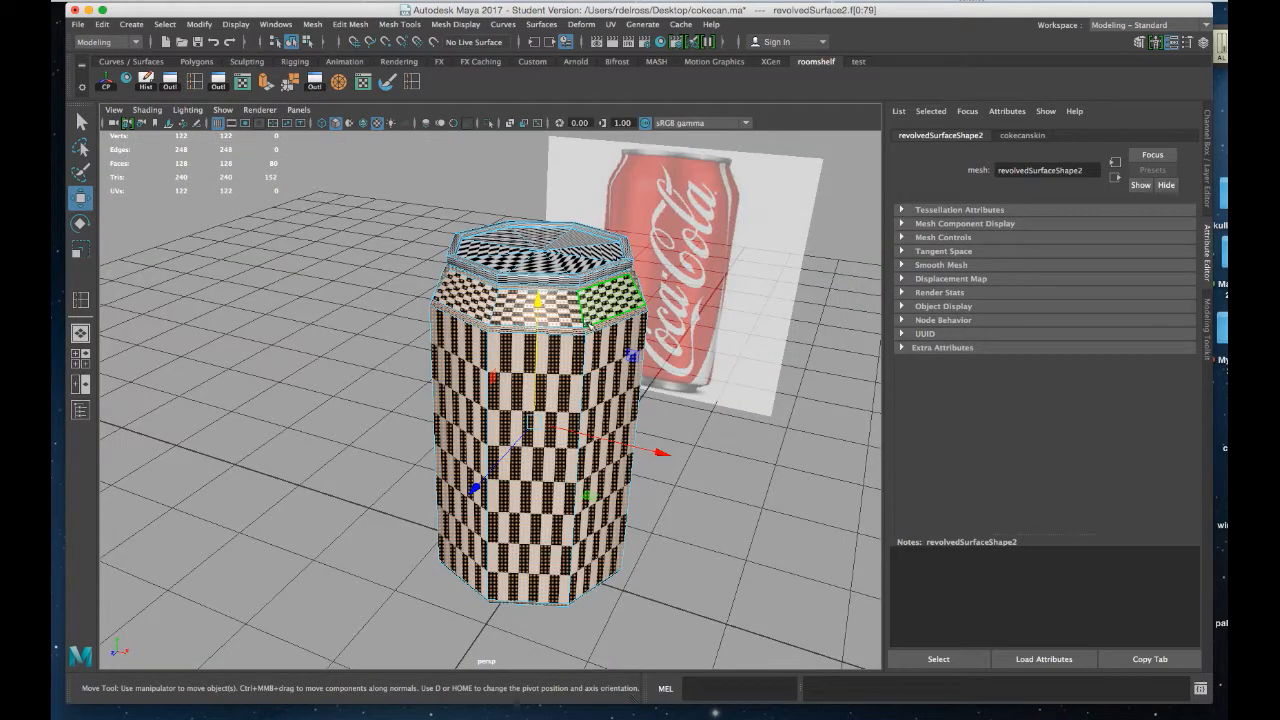
pyautogui.press('space')
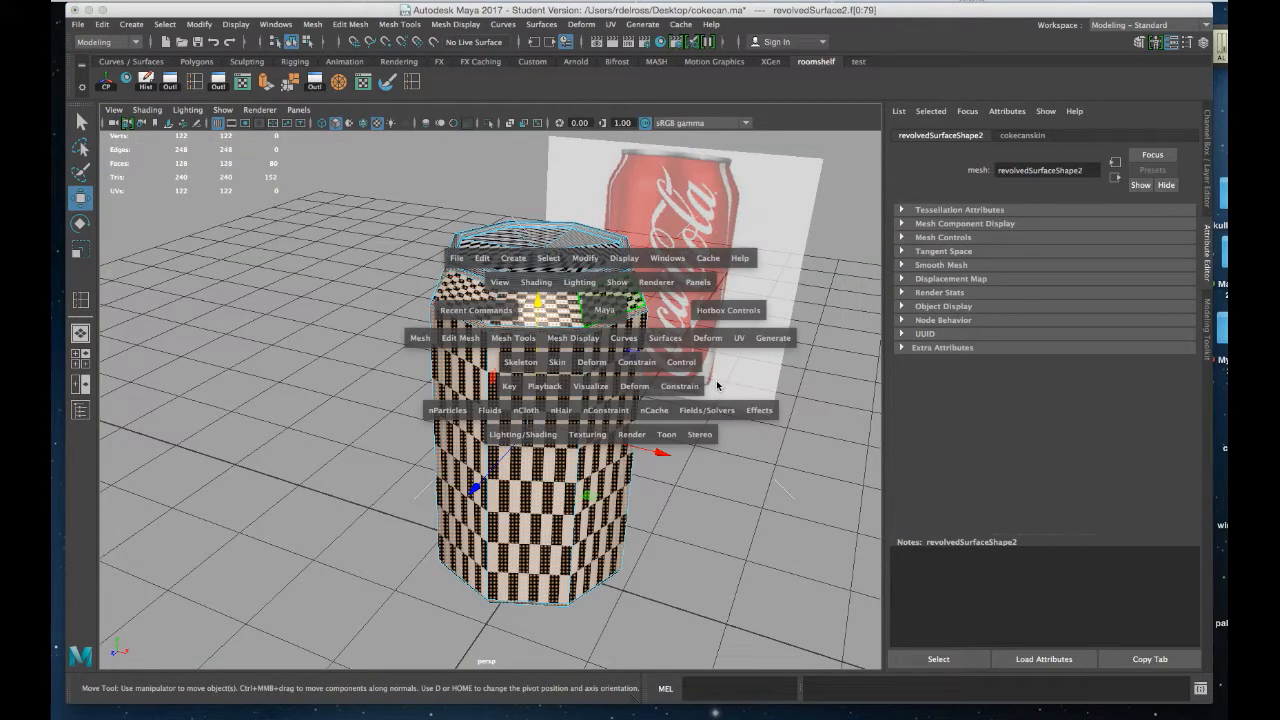
pyautogui.click(740, 339)
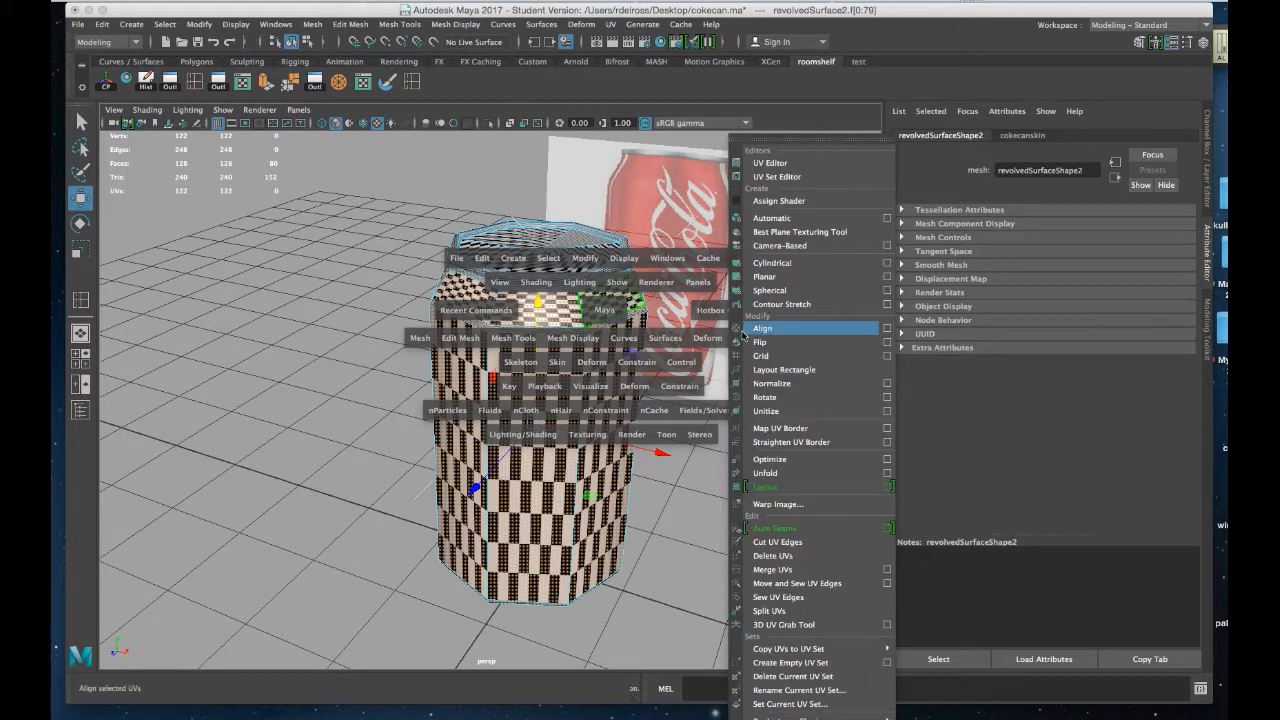
pyautogui.click(772, 263)
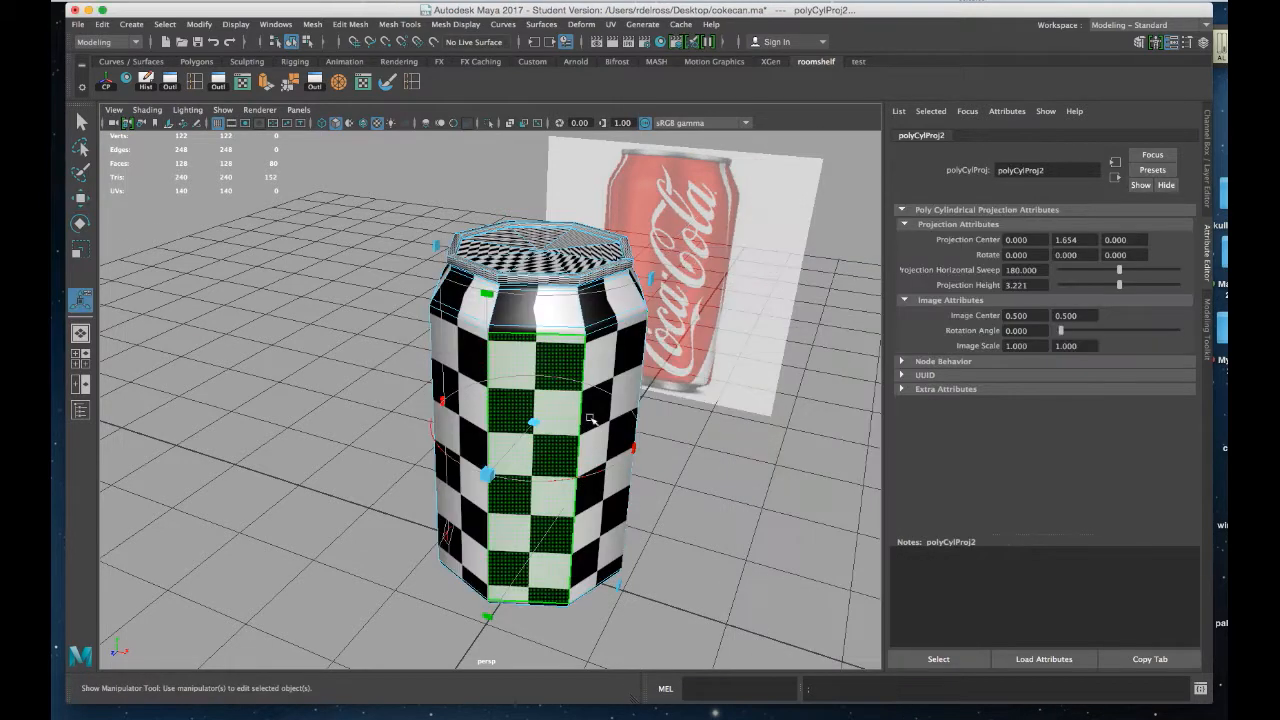
# Widen the cylindrical projection's horizontal sweep to 360 degrees so that it wraps around the whole can.
pyautogui.keyDown('alt'); pyautogui.moveTo(607, 424); pyautogui.dragTo(597, 408); pyautogui.keyUp('alt')
pyautogui.keyDown('alt'); pyautogui.moveTo(597, 408); pyautogui.dragTo(595, 466, button='right'); pyautogui.keyUp('alt')
pyautogui.keyDown('alt'); pyautogui.moveTo(596, 468); pyautogui.dragTo(560, 468); pyautogui.keyUp('alt')
pyautogui.moveTo(560, 468)
pyautogui.keyDown('alt'); pyautogui.mouseDown(button='right')
pyautogui.moveTo(571, 491)
pyautogui.moveTo(567, 460)
pyautogui.mouseUp(button='right'); pyautogui.keyUp('alt')
pyautogui.moveTo(567, 460)
pyautogui.keyDown('alt'); pyautogui.mouseDown()
pyautogui.moveTo(565, 485)
pyautogui.moveTo(584, 447)
pyautogui.mouseUp(); pyautogui.keyUp('alt')
pyautogui.keyDown('alt'); pyautogui.moveTo(584, 447); pyautogui.dragTo(585, 460, button='right'); pyautogui.keyUp('alt')
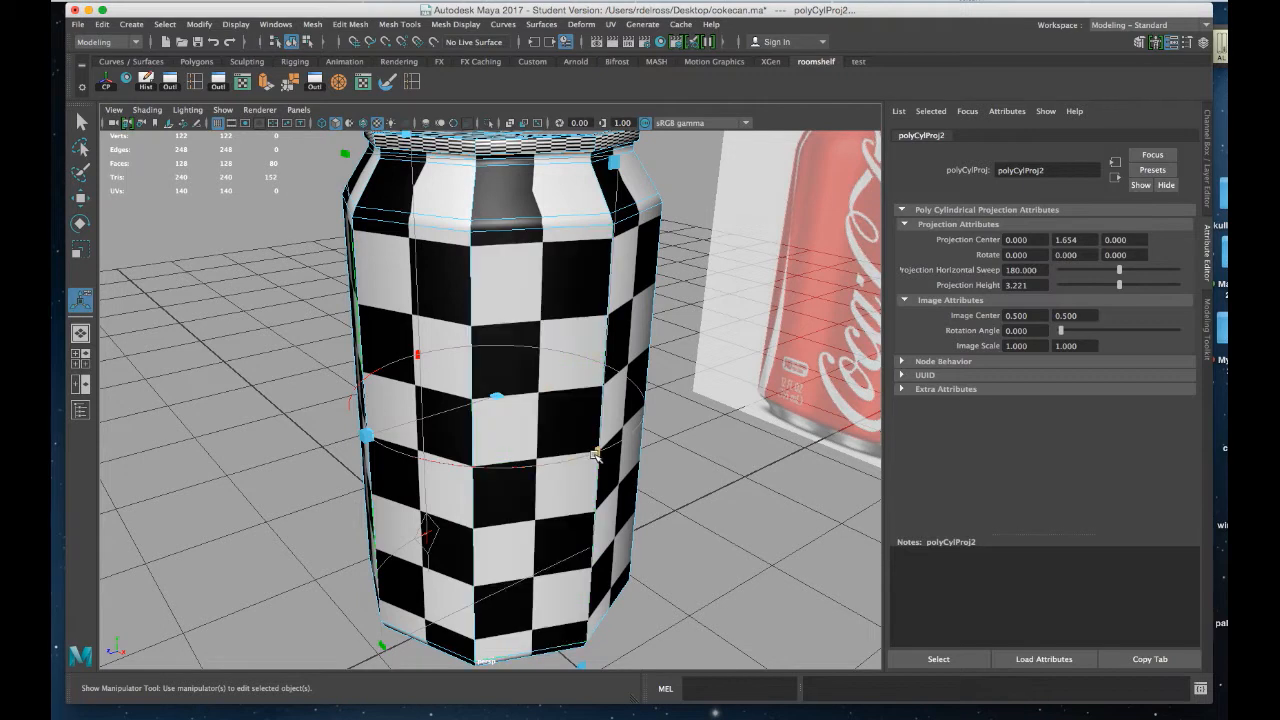
pyautogui.press('5')
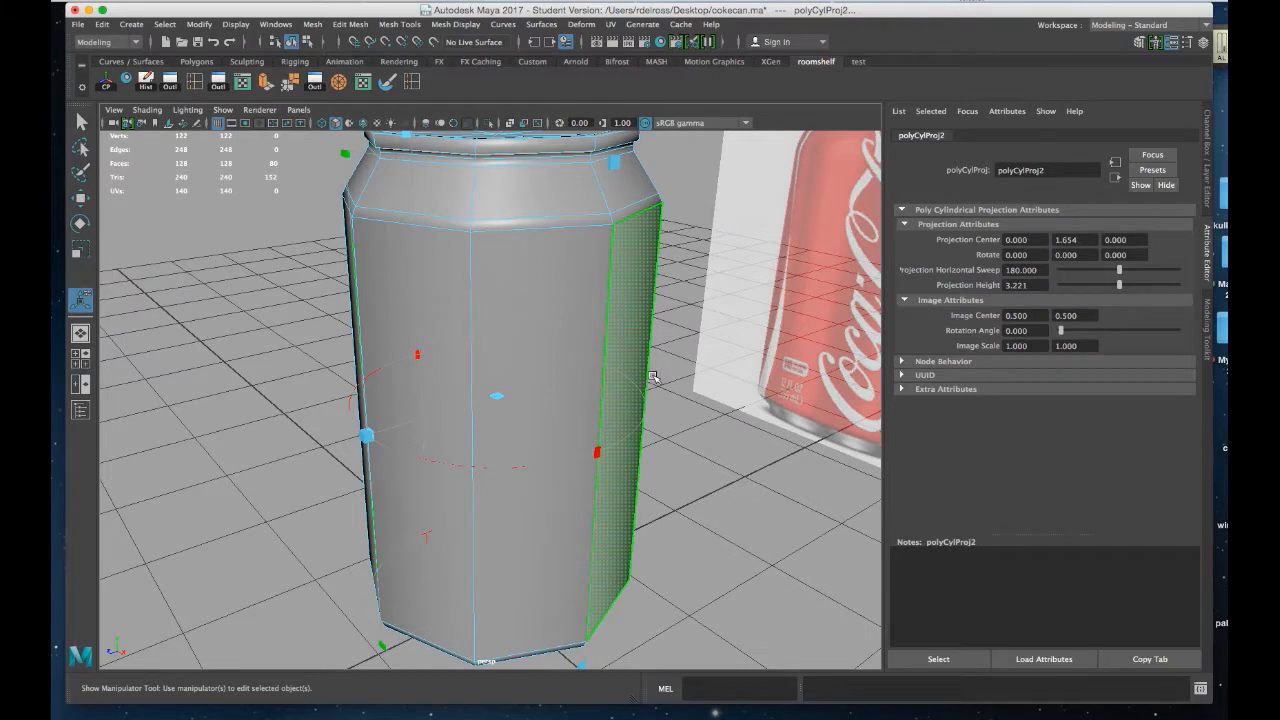
pyautogui.press('6')
pyautogui.moveTo(597, 452); pyautogui.dragTo(438, 461)
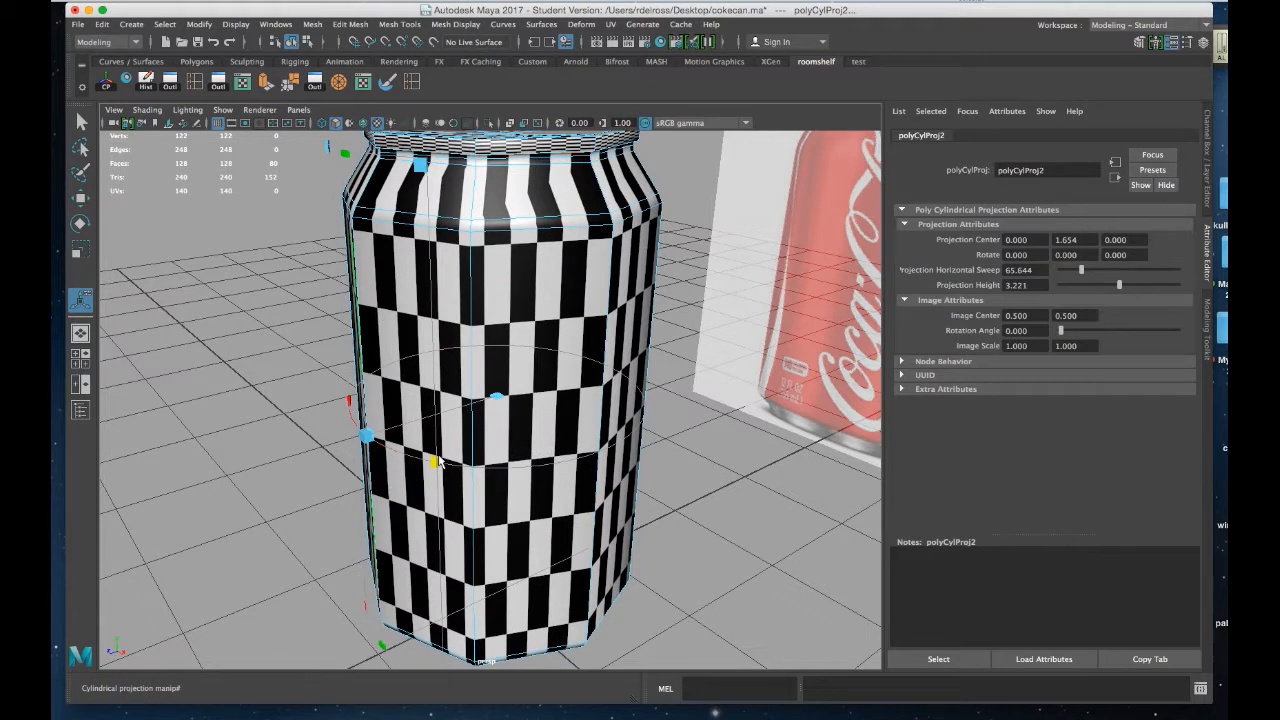
pyautogui.moveTo(437, 461); pyautogui.dragTo(609, 420)
# Increase the cylindrical projection's height until the checks on the can body look roughly square.
pyautogui.scroll(3, 609, 420)
pyautogui.keyDown('alt'); pyautogui.moveTo(609, 420); pyautogui.dragTo(600, 459, button='middle'); pyautogui.keyUp('alt')
pyautogui.scroll(-3, 600, 459)
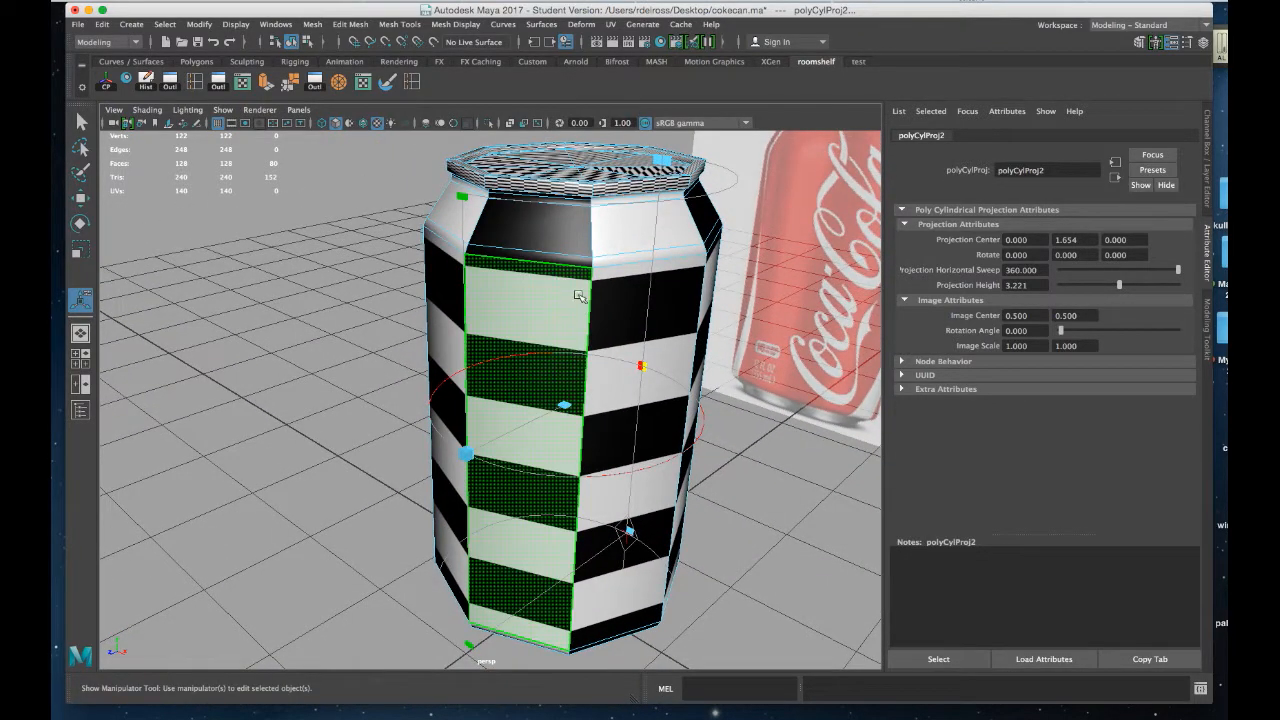
pyautogui.rightClick(578, 297)
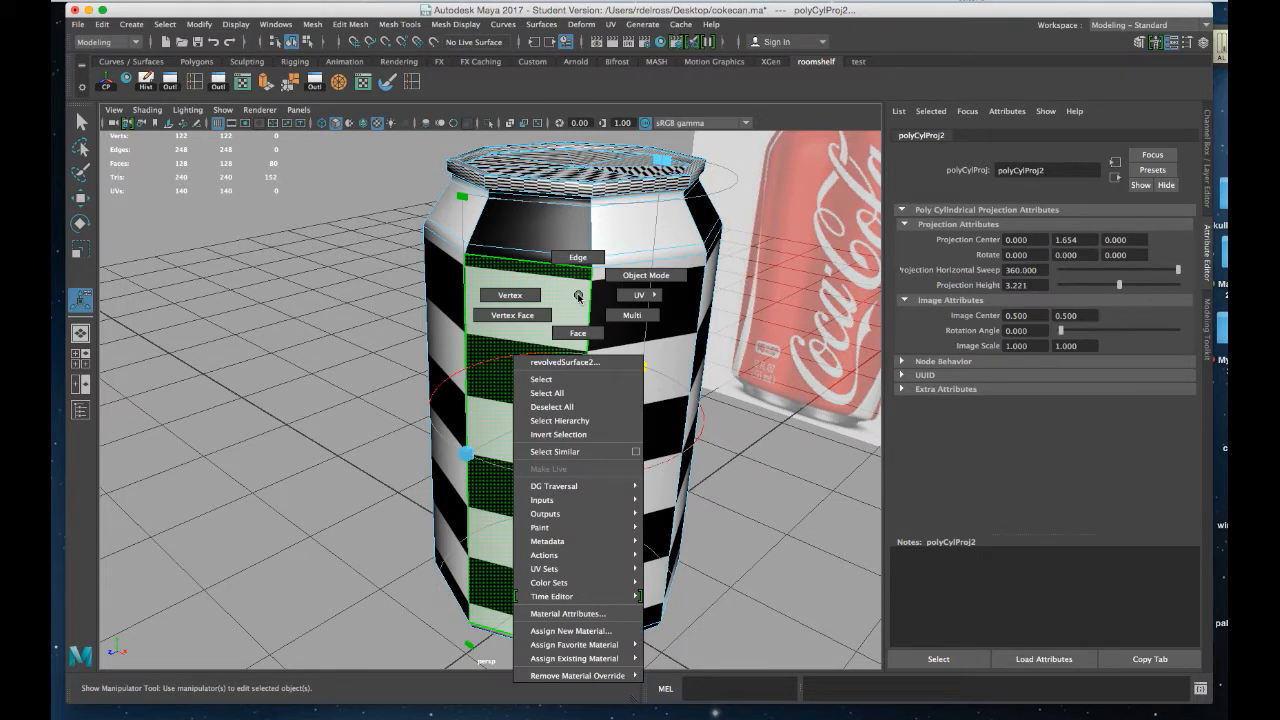
pyautogui.keyDown('alt'); pyautogui.moveTo(580, 296); pyautogui.dragTo(588, 354); pyautogui.keyUp('alt')
pyautogui.keyDown('alt'); pyautogui.moveTo(620, 398); pyautogui.dragTo(651, 438); pyautogui.keyUp('alt')
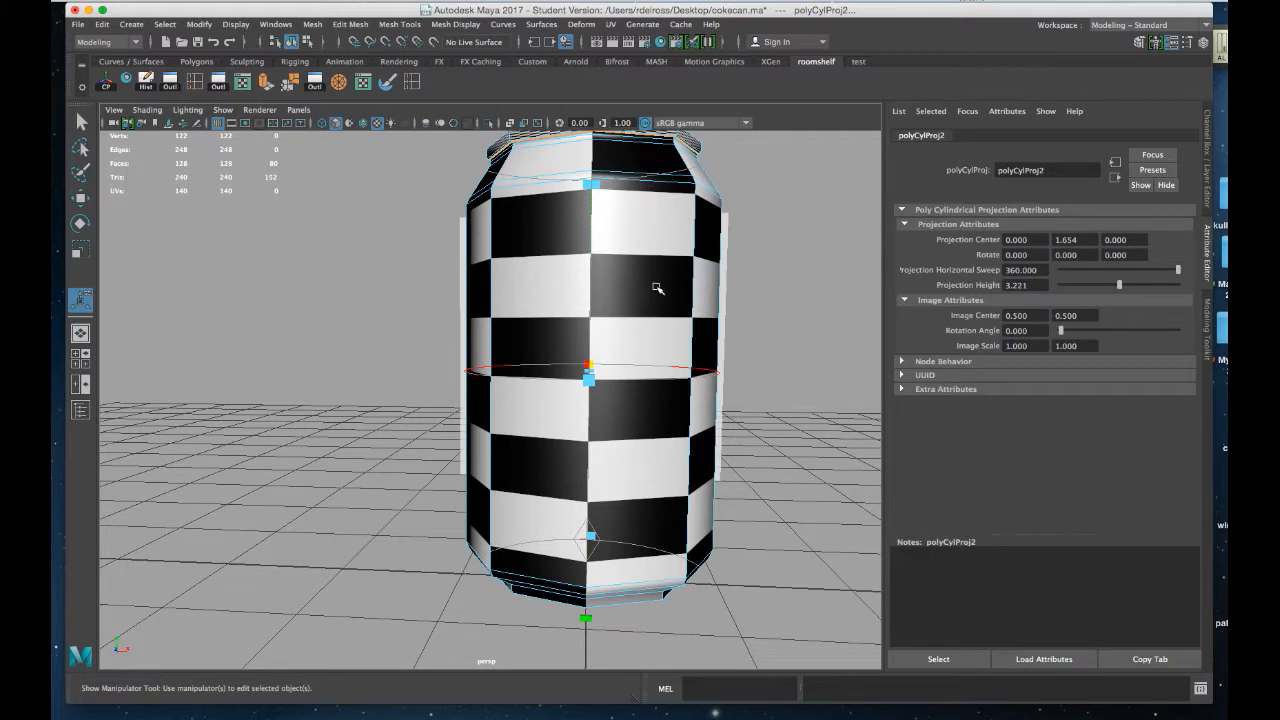
pyautogui.keyDown('alt'); pyautogui.moveTo(642, 341); pyautogui.dragTo(629, 449); pyautogui.keyUp('alt')
pyautogui.keyDown('alt'); pyautogui.moveTo(629, 449); pyautogui.dragTo(607, 417, button='right'); pyautogui.keyUp('alt')
pyautogui.moveTo(568, 262); pyautogui.dragTo(582, 186)
pyautogui.keyDown('alt'); pyautogui.moveTo(621, 402); pyautogui.dragTo(608, 388, button='right'); pyautogui.keyUp('alt')
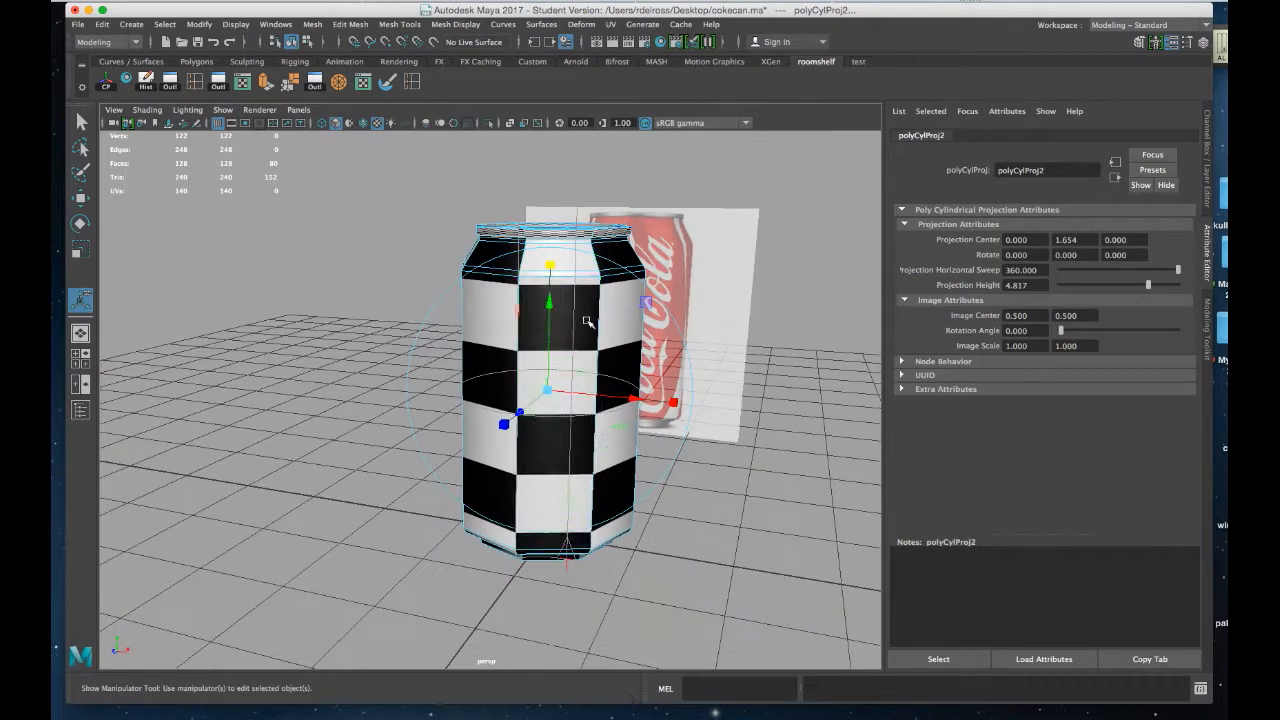
pyautogui.moveTo(555, 266); pyautogui.dragTo(554, 251)
pyautogui.keyDown('alt'); pyautogui.moveTo(606, 360); pyautogui.dragTo(513, 375); pyautogui.keyUp('alt')
# Return the can to object selection mode and save the scene.
pyautogui.moveTo(573, 268); pyautogui.dragTo(612, 250, button='right')
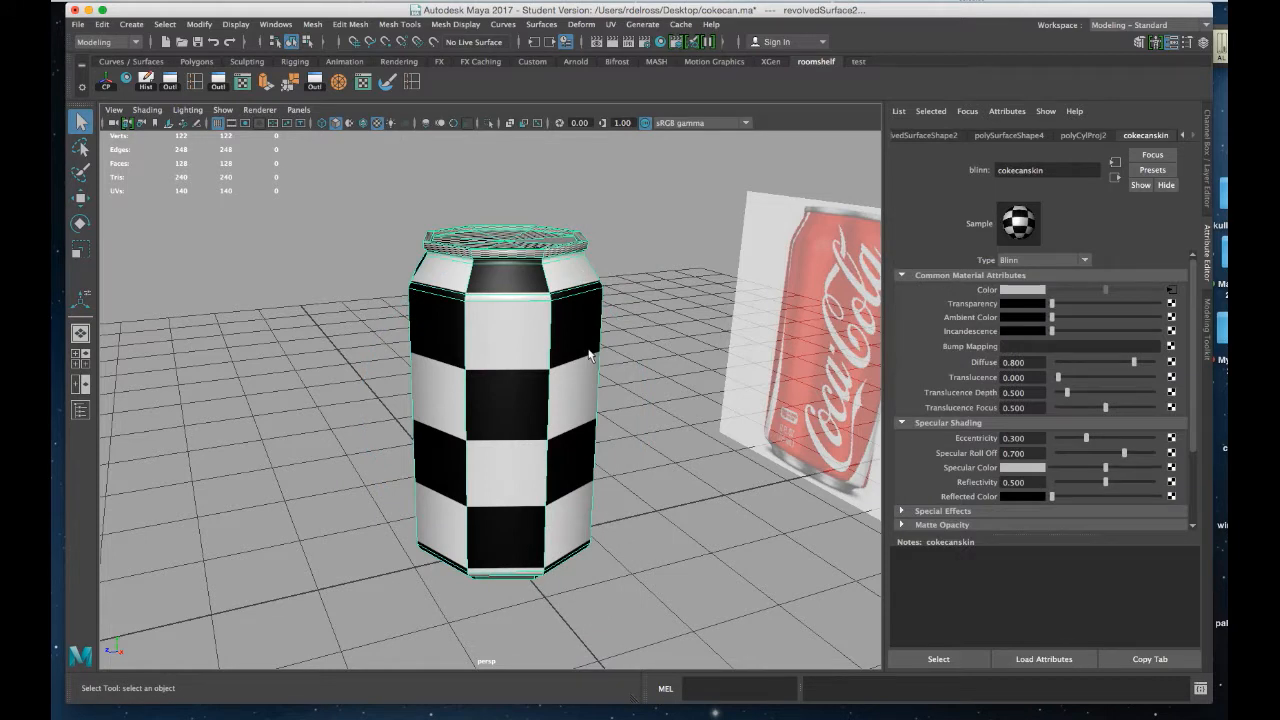
pyautogui.press('super+s')
pyautogui.click(672, 396)
# Show the can in plain shading without textures and switch it to face selection mode.
pyautogui.keyDown('alt'); pyautogui.moveTo(576, 370); pyautogui.dragTo(598, 398); pyautogui.keyUp('alt')
pyautogui.keyDown('alt'); pyautogui.moveTo(509, 370); pyautogui.dragTo(541, 310); pyautogui.keyUp('alt')
pyautogui.keyDown('alt'); pyautogui.moveTo(536, 246); pyautogui.dragTo(531, 332); pyautogui.keyUp('alt')
pyautogui.keyDown('alt'); pyautogui.moveTo(531, 332); pyautogui.dragTo(540, 416, button='right'); pyautogui.keyUp('alt')
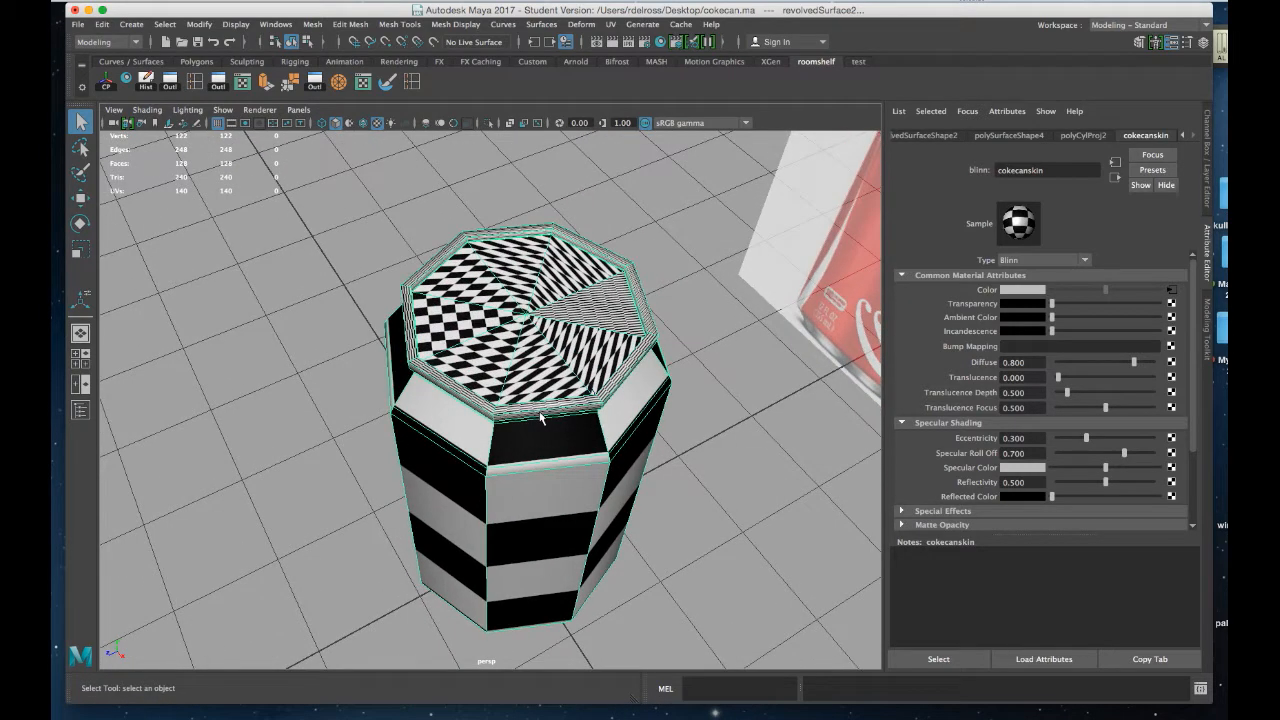
pyautogui.press('5')
pyautogui.moveTo(583, 314); pyautogui.dragTo(580, 349, button='right')
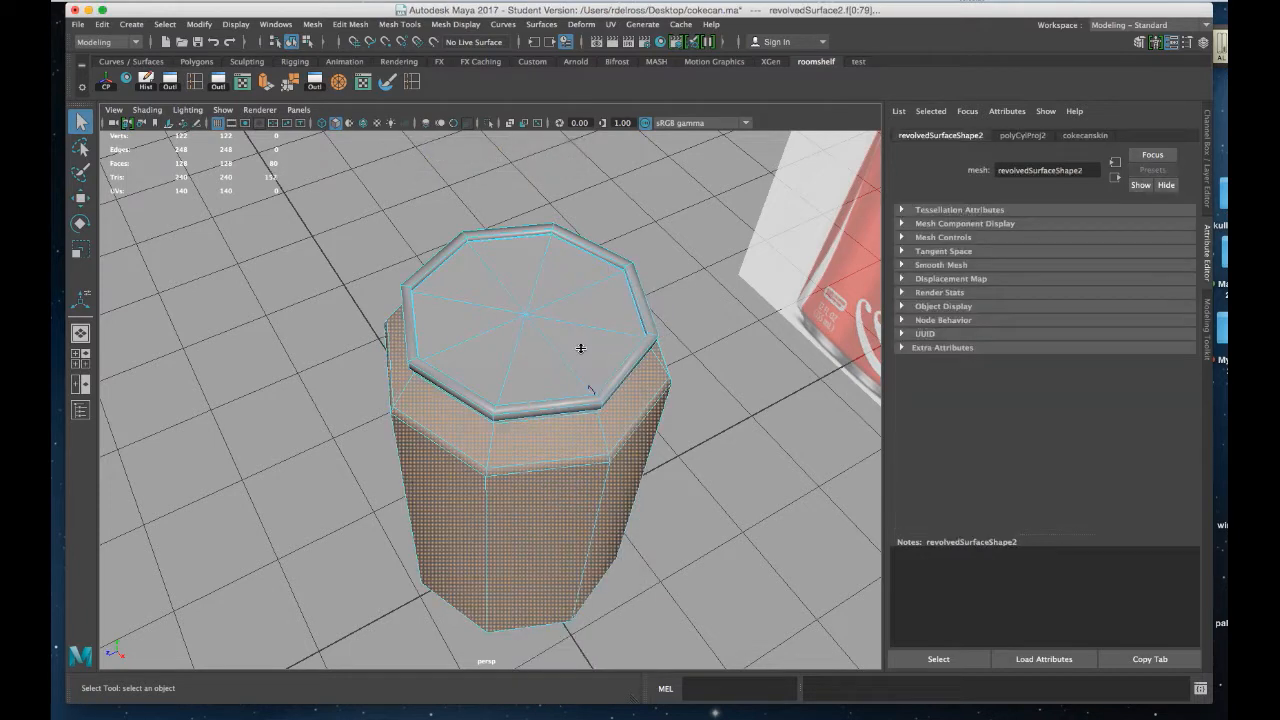
# Select all faces of the can's lid and rim in the front view and return to the perspective view.
pyautogui.press('space')
pyautogui.scroll(-2, 512, 371)
pyautogui.keyDown('alt'); pyautogui.moveTo(512, 374); pyautogui.dragTo(501, 474, button='middle'); pyautogui.keyUp('alt')
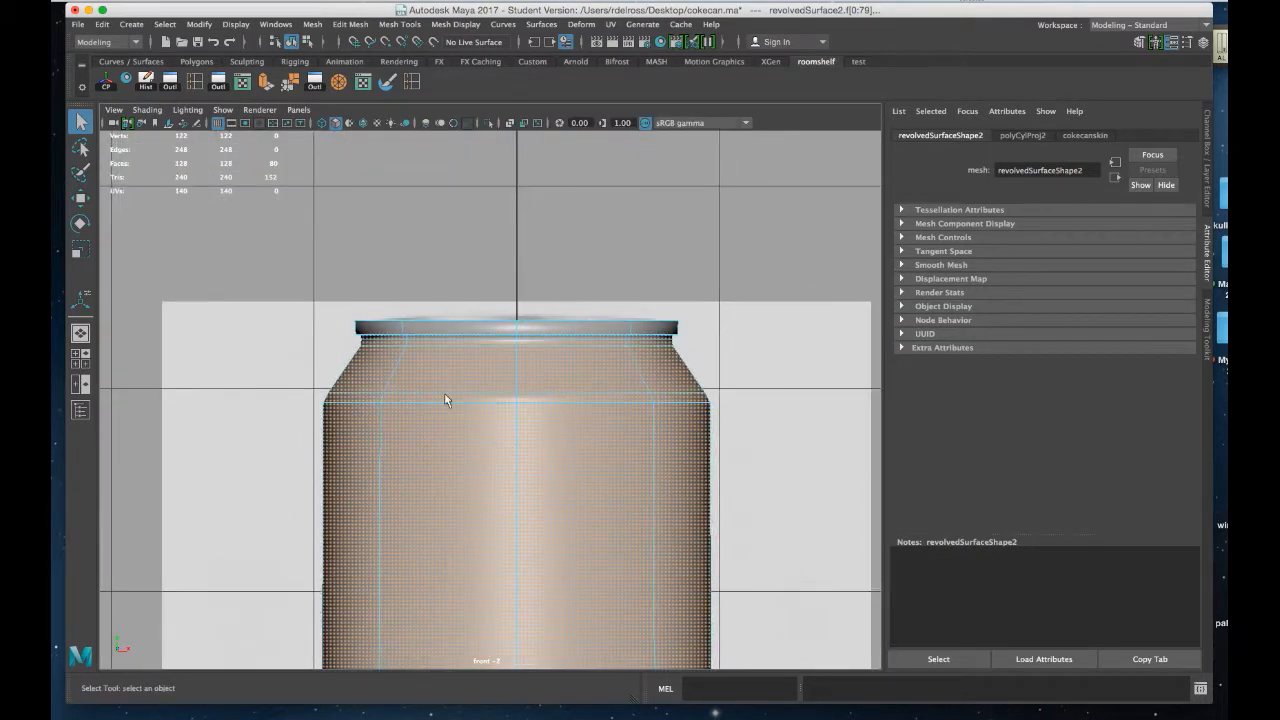
pyautogui.moveTo(681, 319); pyautogui.dragTo(693, 324)
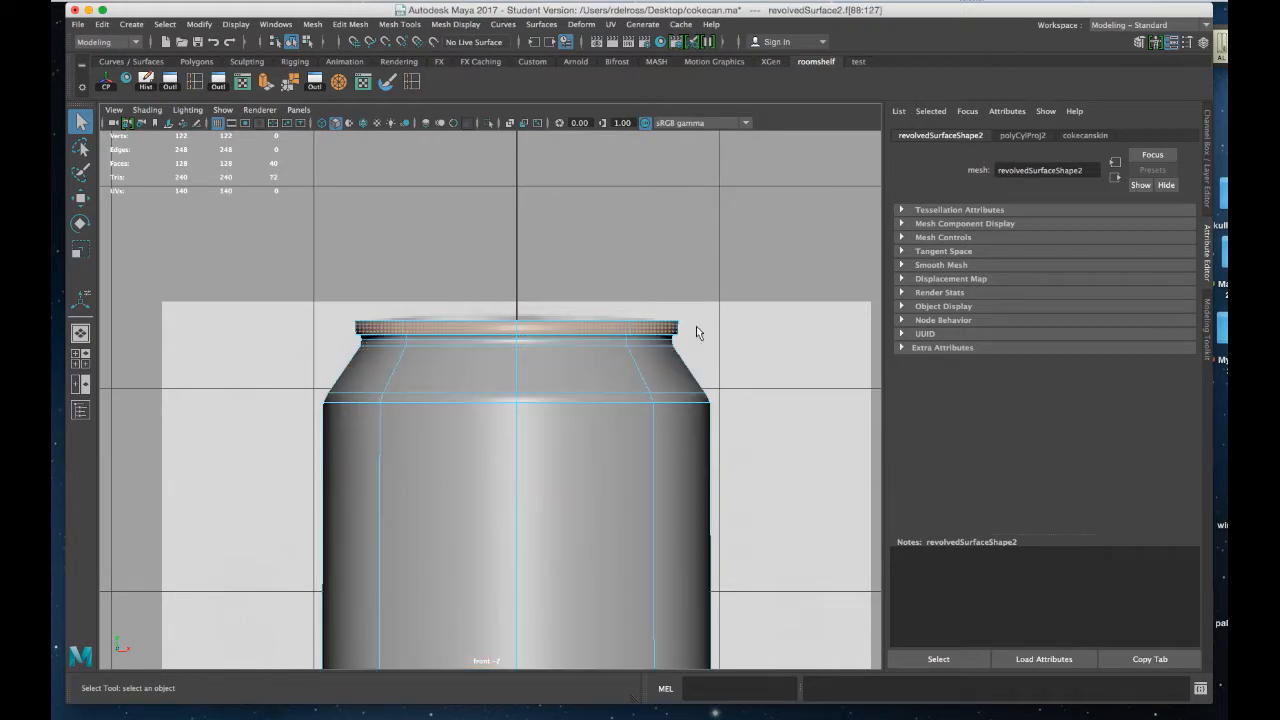
pyautogui.press('space')
pyautogui.press('space')
pyautogui.keyDown('alt'); pyautogui.moveTo(657, 266); pyautogui.dragTo(613, 265); pyautogui.keyUp('alt')
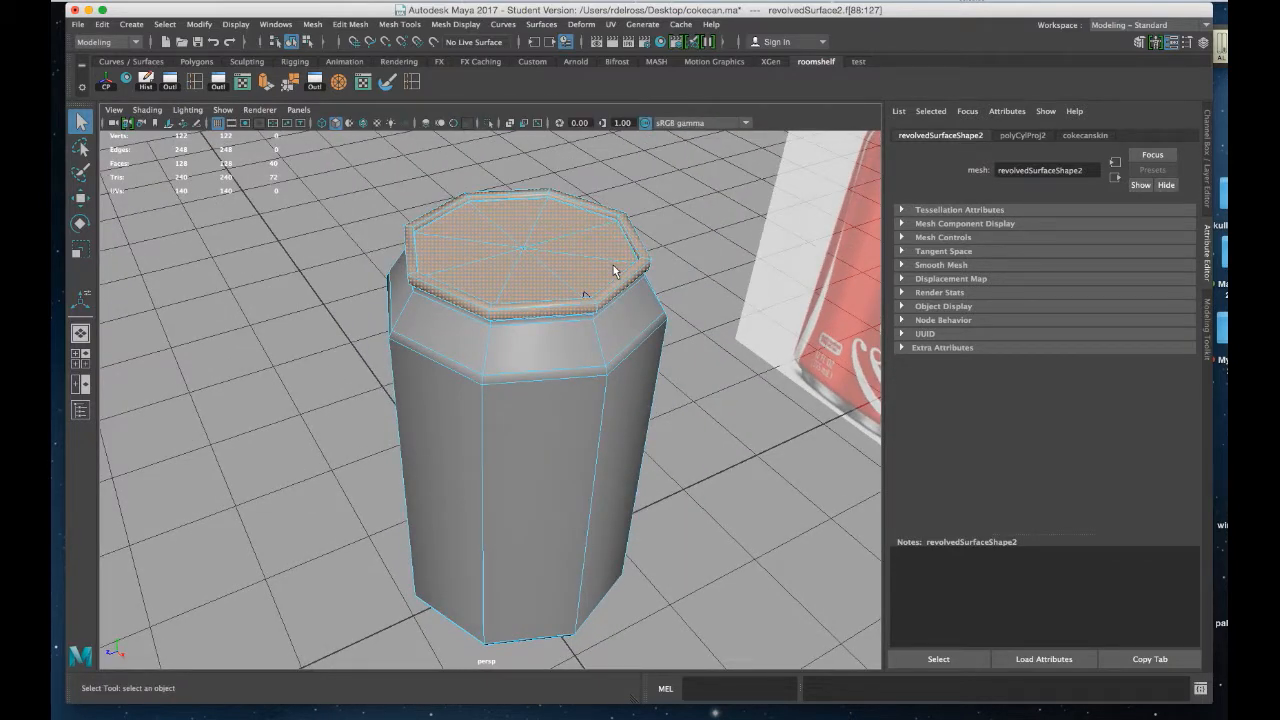
# Turn textures back on and apply a planar projection to the lid faces from the Y axis, fitted to the bounding box.
pyautogui.press('6')
pyautogui.moveTo(581, 268)
pyautogui.keyDown('alt'); pyautogui.mouseDown()
pyautogui.moveTo(604, 284)
pyautogui.moveTo(590, 298)
pyautogui.mouseUp(); pyautogui.keyUp('alt')
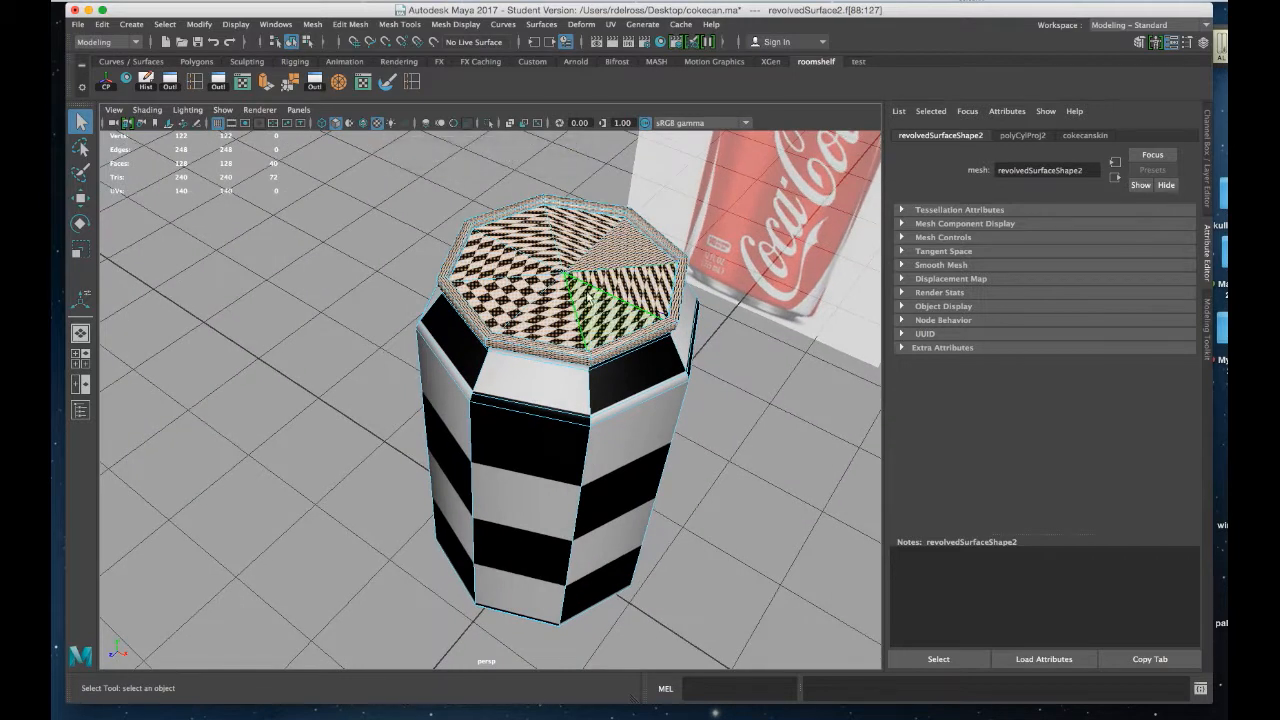
pyautogui.press('space')
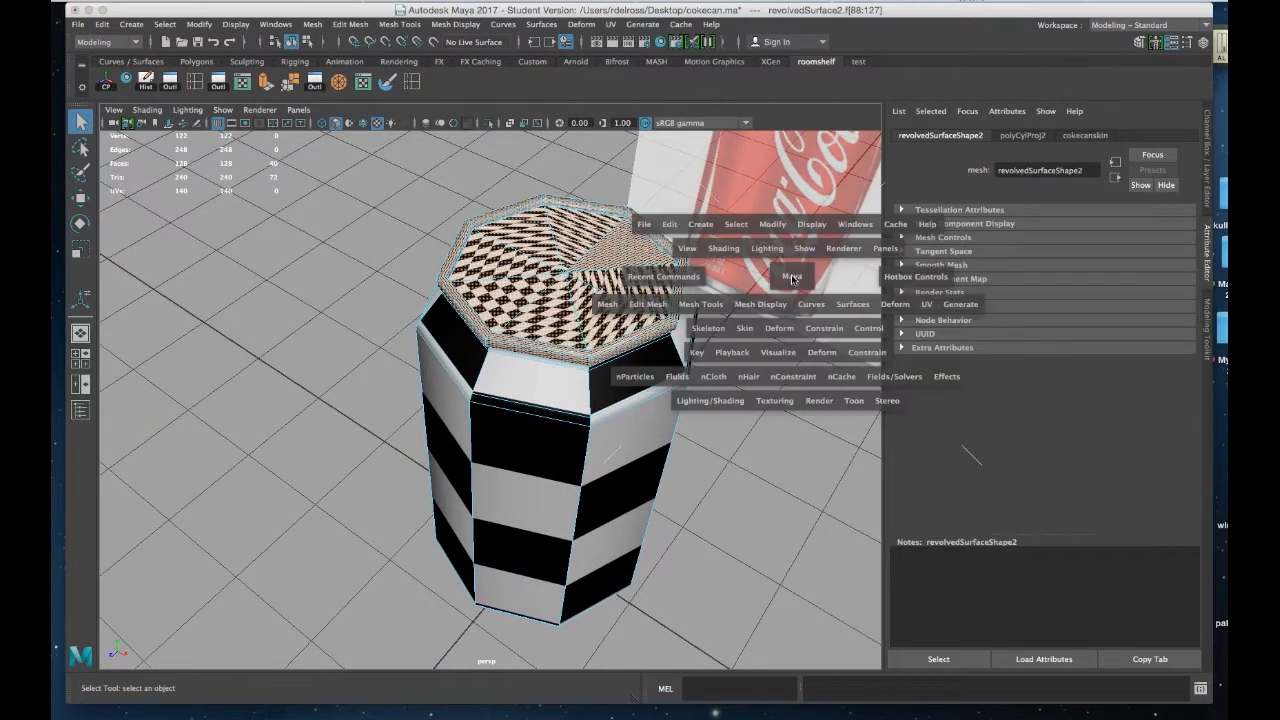
pyautogui.click(928, 305)
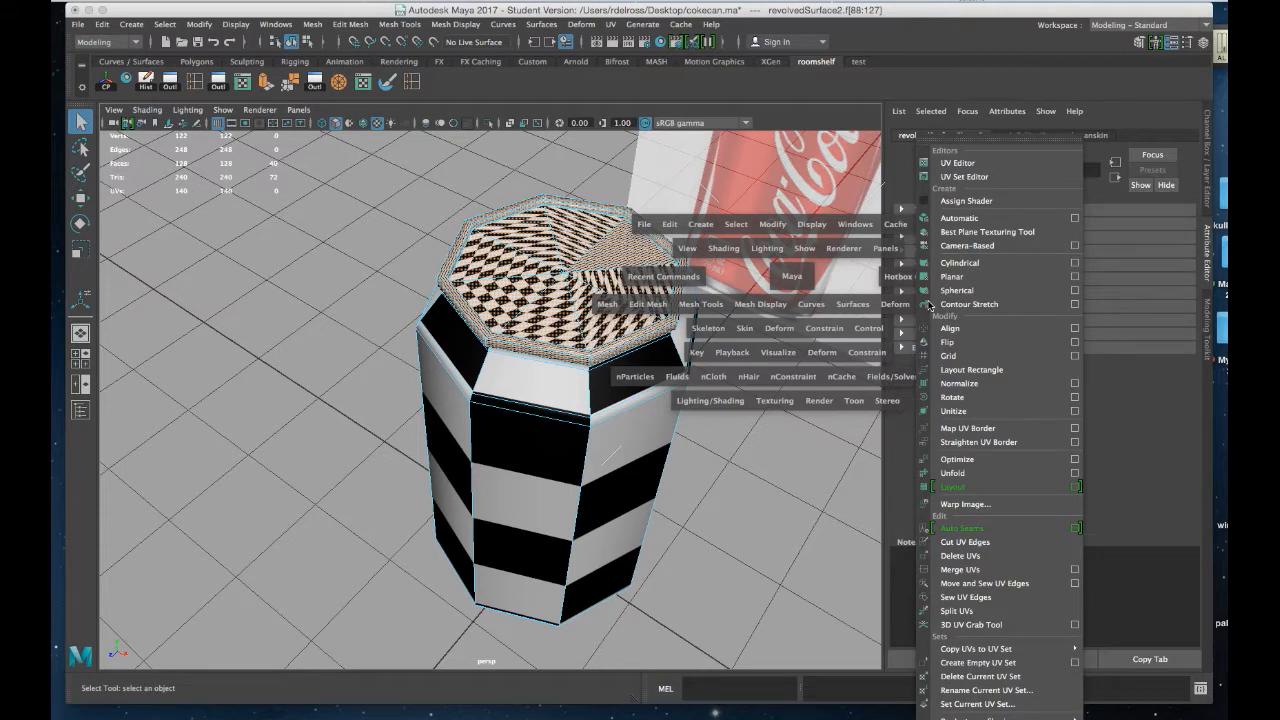
pyautogui.click(1076, 277)
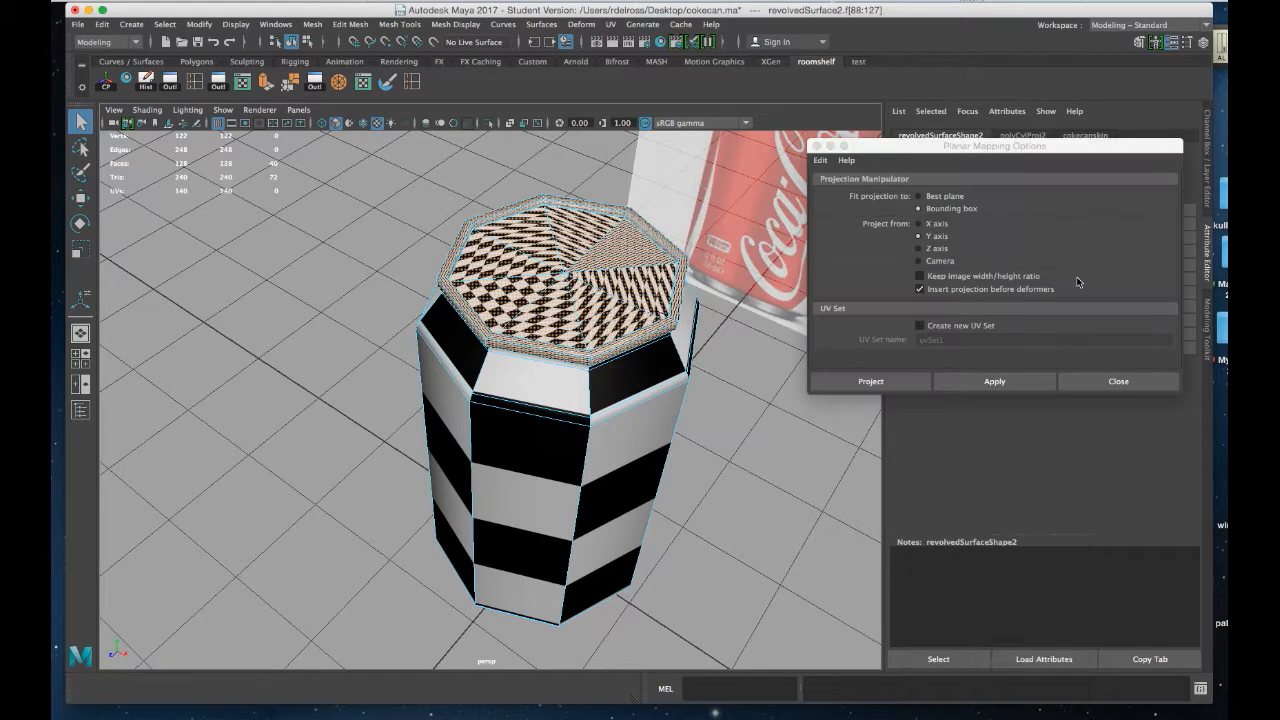
pyautogui.click(919, 237)
pyautogui.click(960, 381)
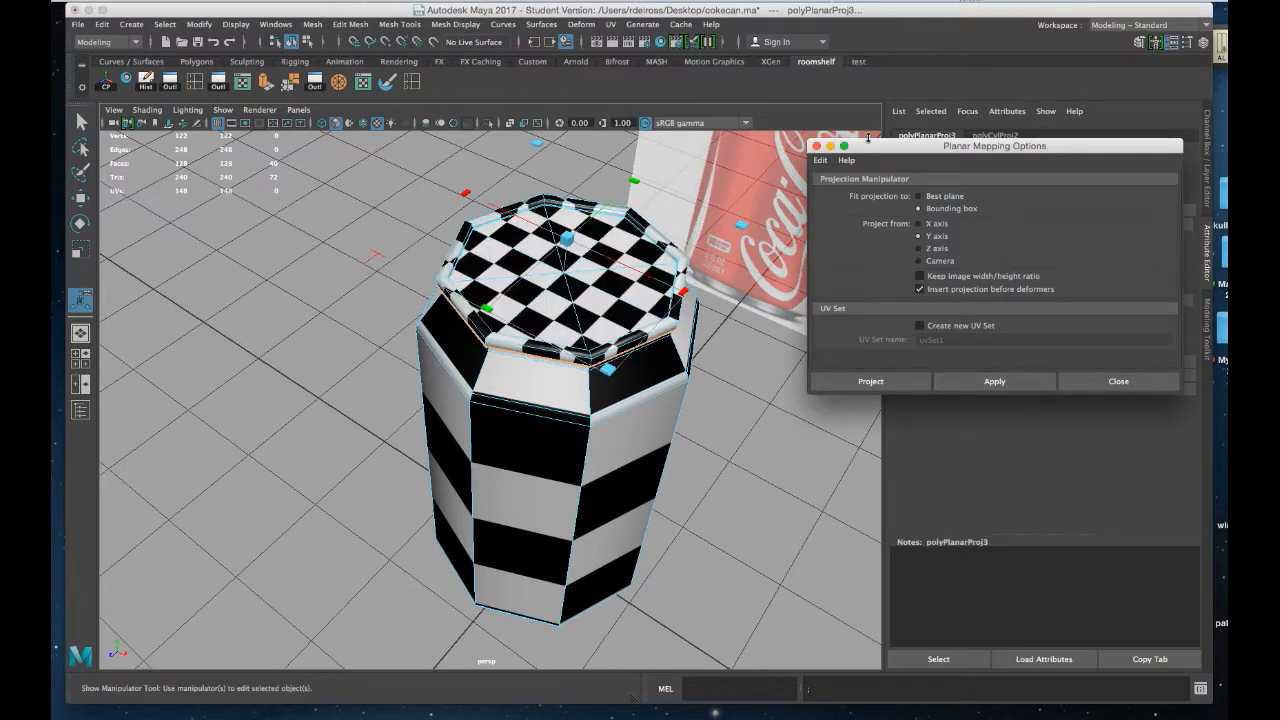
# Examine the checker pattern on the lid from several angles and close the planar mapping options.
pyautogui.moveTo(893, 149); pyautogui.dragTo(852, 489)
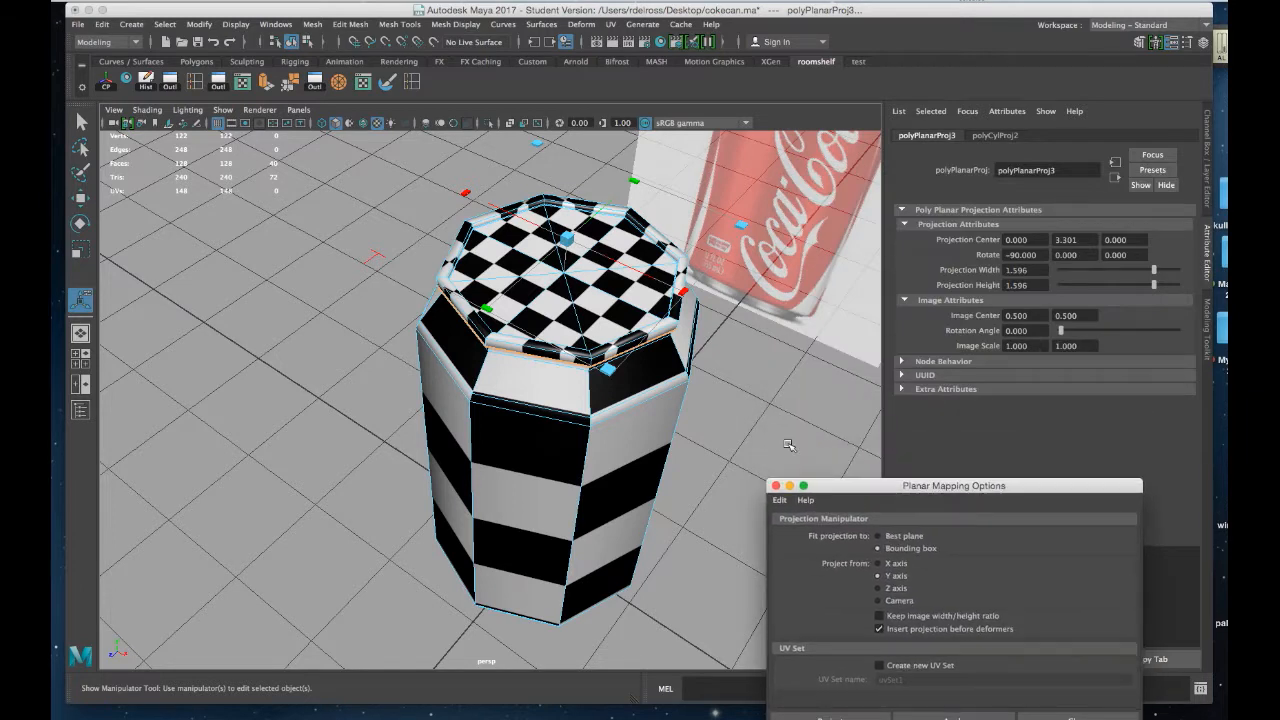
pyautogui.keyDown('alt'); pyautogui.moveTo(727, 408); pyautogui.dragTo(730, 545); pyautogui.keyUp('alt')
pyautogui.press('t')
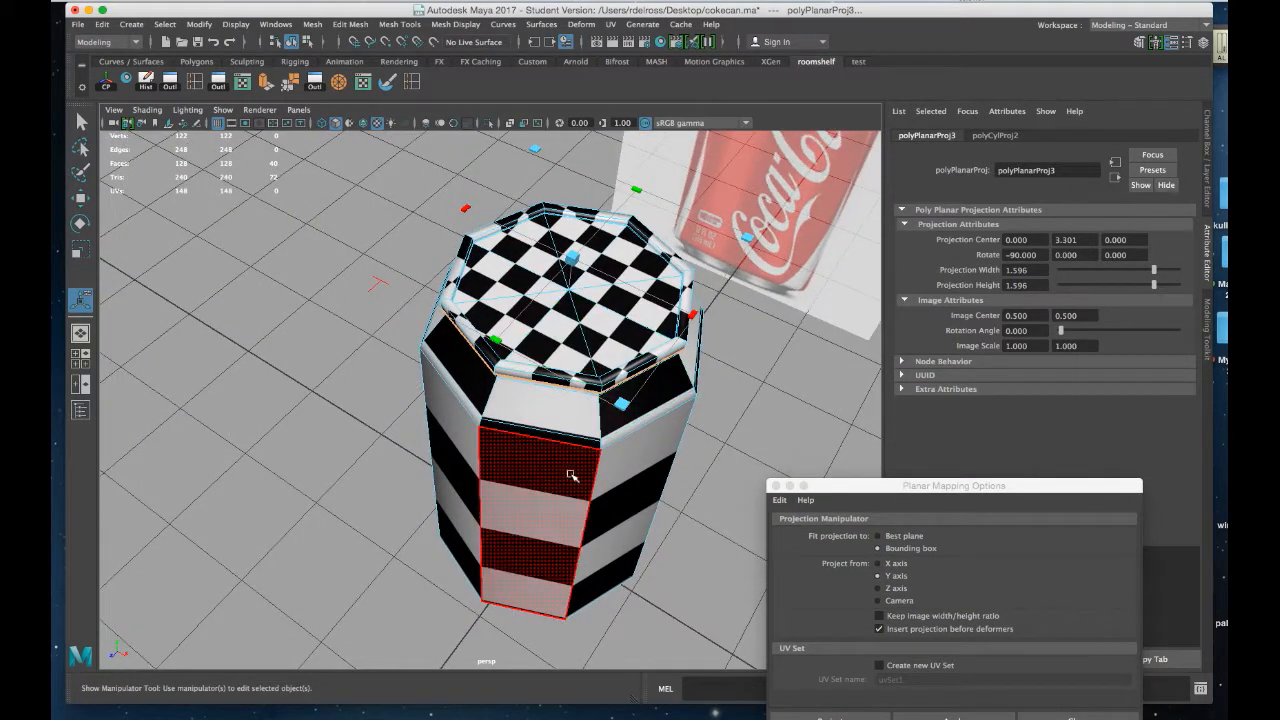
pyautogui.keyDown('alt'); pyautogui.moveTo(572, 467); pyautogui.dragTo(579, 459); pyautogui.keyUp('alt')
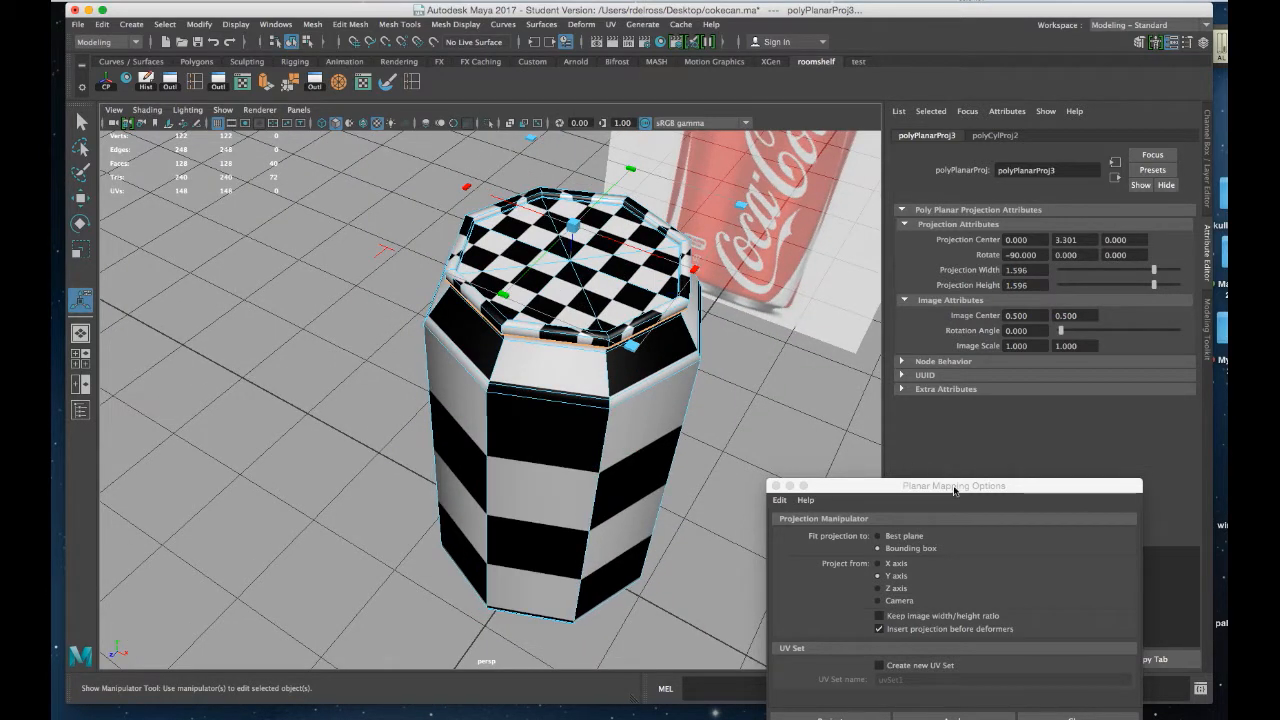
pyautogui.moveTo(957, 491); pyautogui.dragTo(989, 321)
pyautogui.click(808, 314)
pyautogui.keyDown('alt'); pyautogui.moveTo(700, 336); pyautogui.dragTo(743, 342); pyautogui.keyUp('alt')
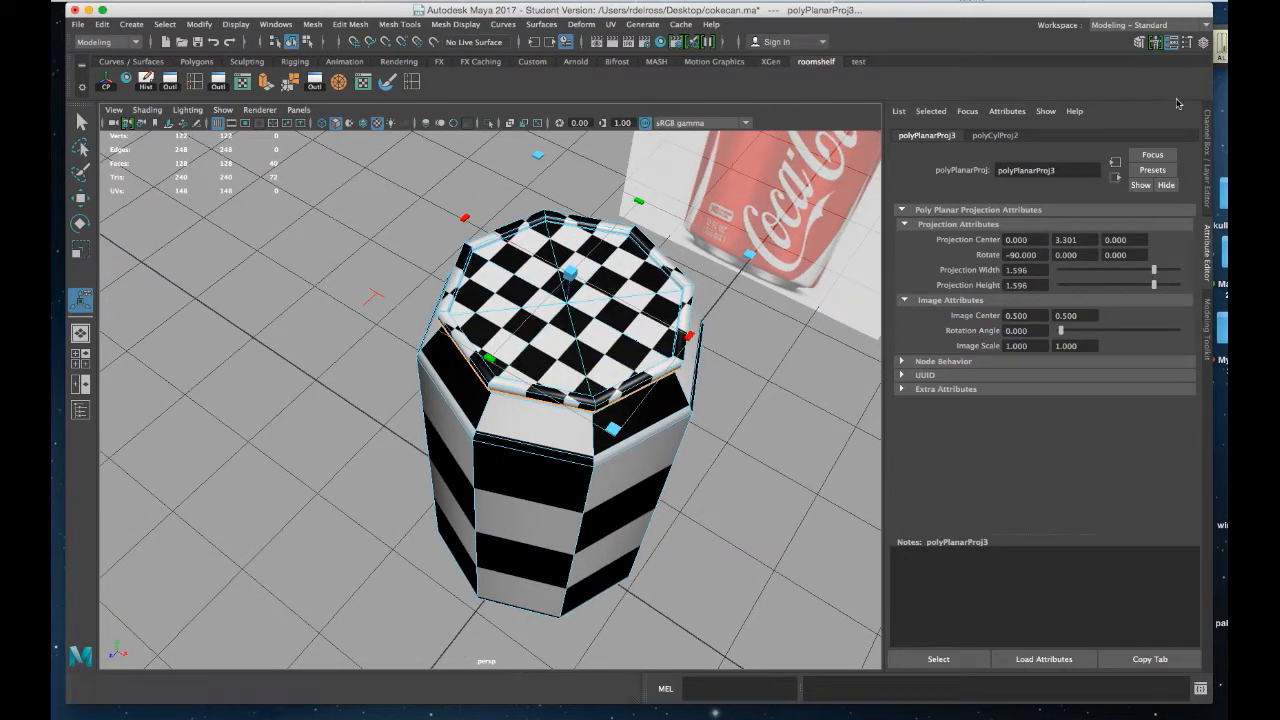
# Set the lid projection's width and height both to 10 so its checks match the body's scale.
pyautogui.click(1205, 43)
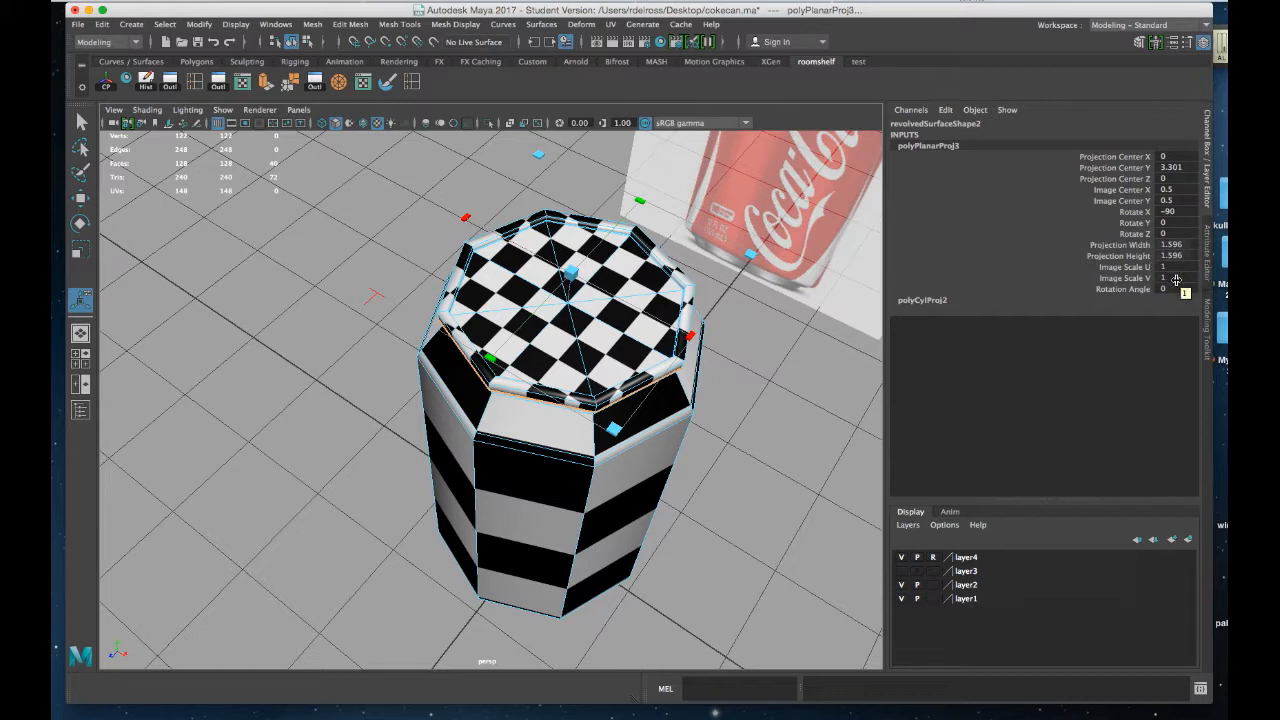
pyautogui.moveTo(1189, 244); pyautogui.dragTo(1191, 255)
pyautogui.write('10')
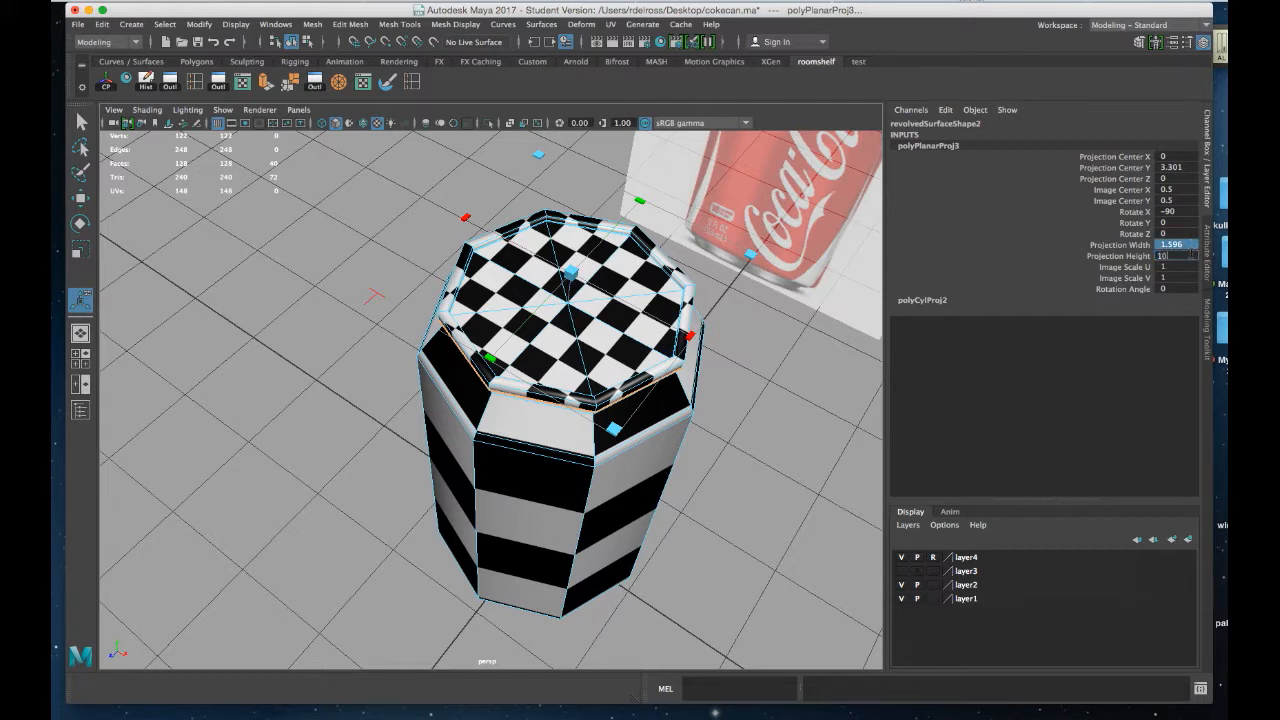
pyautogui.press('Return')
pyautogui.keyDown('alt'); pyautogui.moveTo(565, 370); pyautogui.dragTo(612, 338); pyautogui.keyUp('alt')
pyautogui.scroll(5, 600, 420)
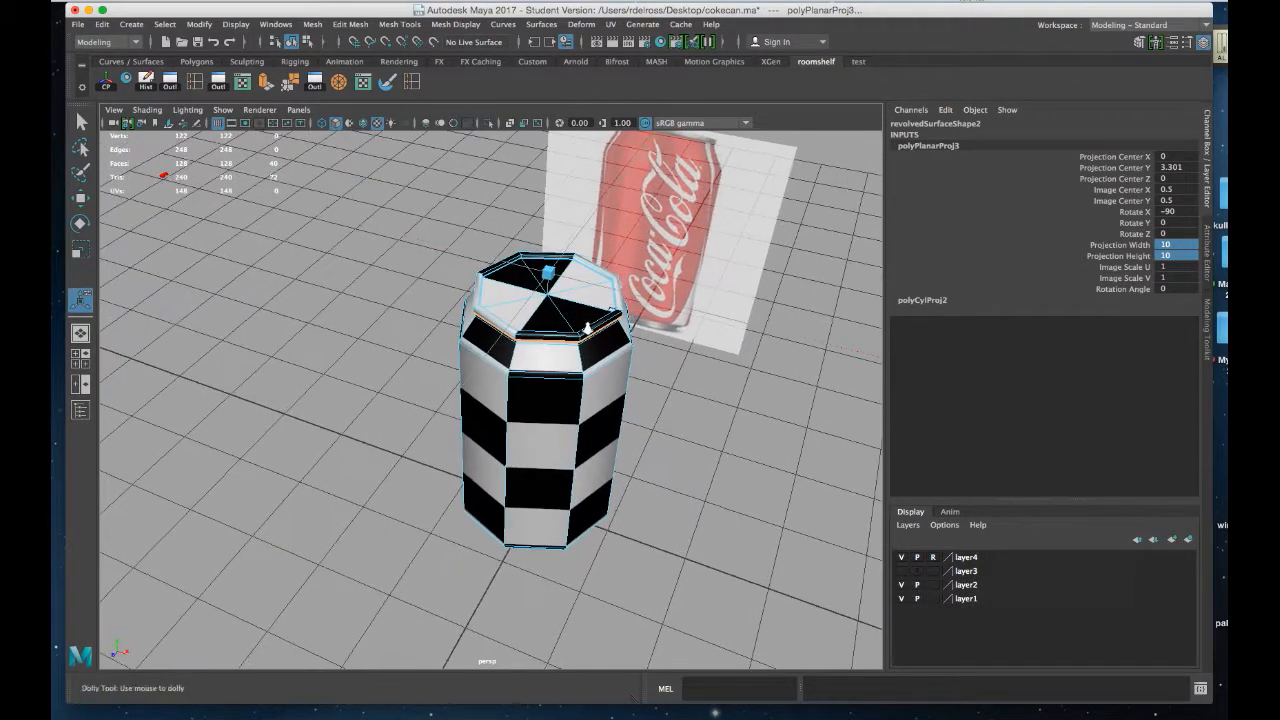
pyautogui.keyDown('alt'); pyautogui.moveTo(594, 430); pyautogui.dragTo(592, 406); pyautogui.keyUp('alt')
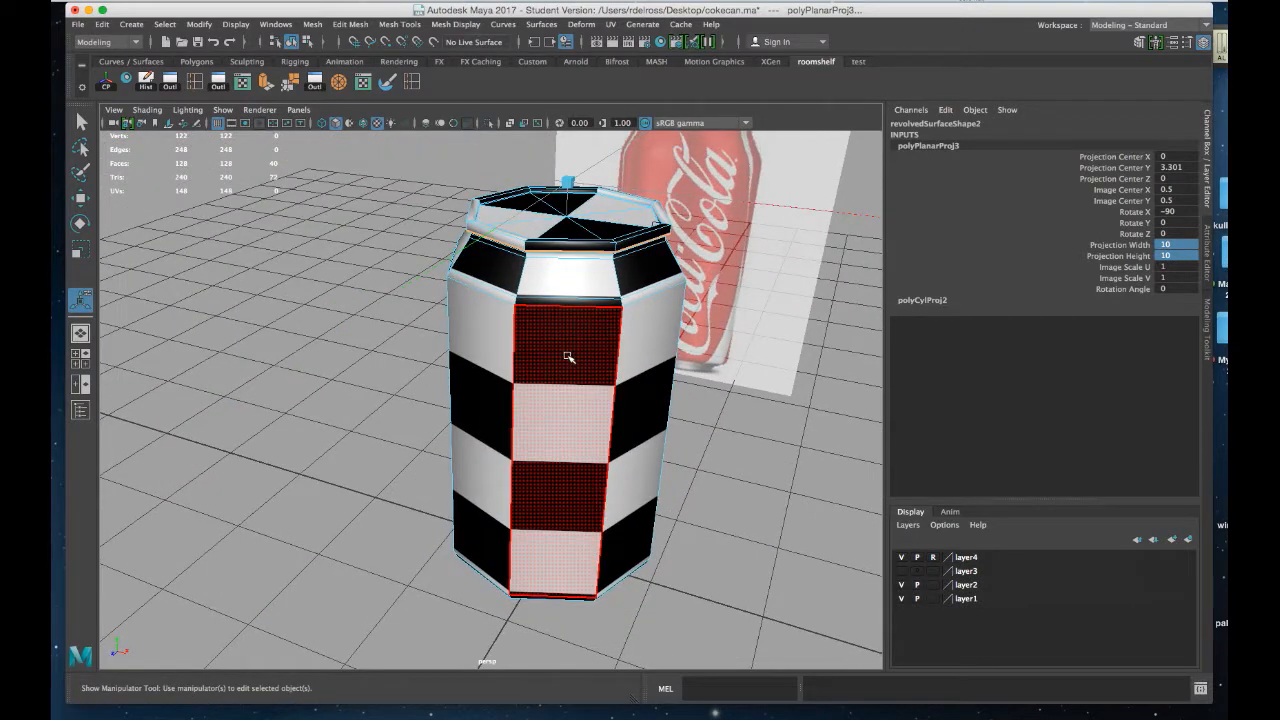
pyautogui.moveTo(568, 357)
pyautogui.keyDown('alt'); pyautogui.mouseDown()
pyautogui.moveTo(574, 277)
pyautogui.moveTo(554, 331)
pyautogui.moveTo(575, 342)
pyautogui.mouseUp(); pyautogui.keyUp('alt')
# Return the can to object selection mode.
pyautogui.rightClick(577, 340)
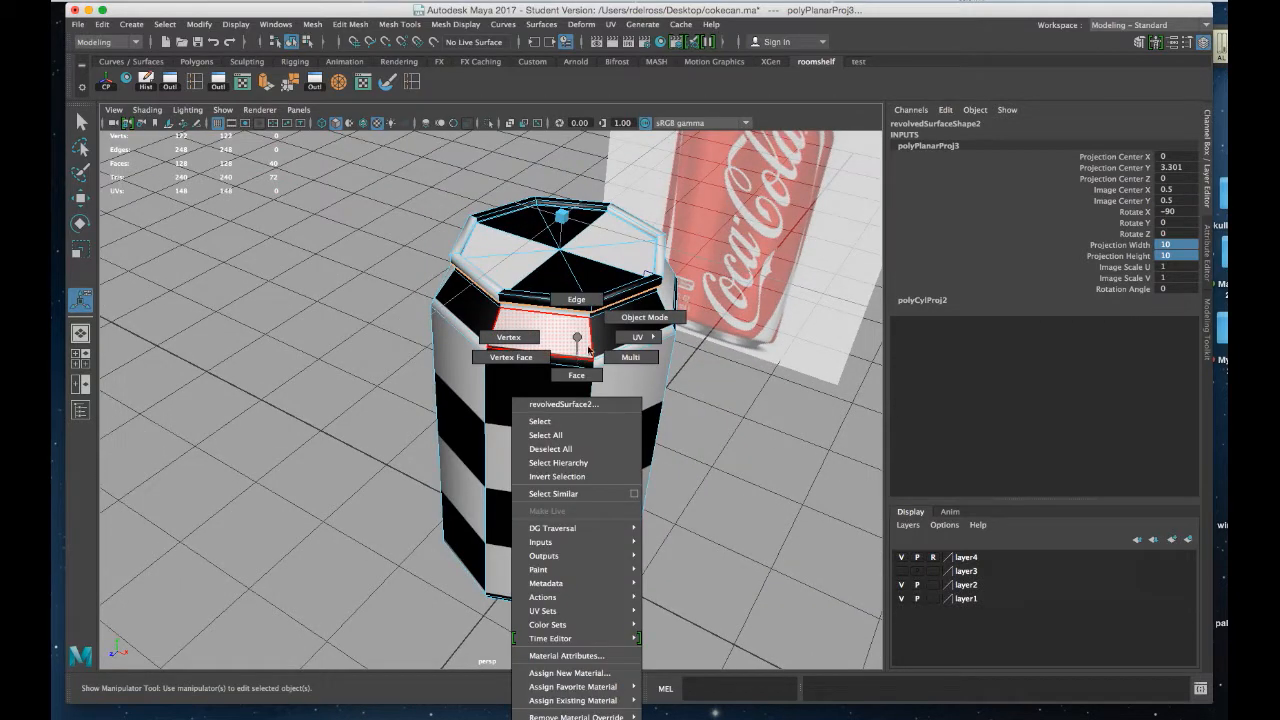
pyautogui.click(644, 317)
pyautogui.keyDown('alt'); pyautogui.moveTo(620, 350); pyautogui.dragTo(576, 391); pyautogui.keyUp('alt')
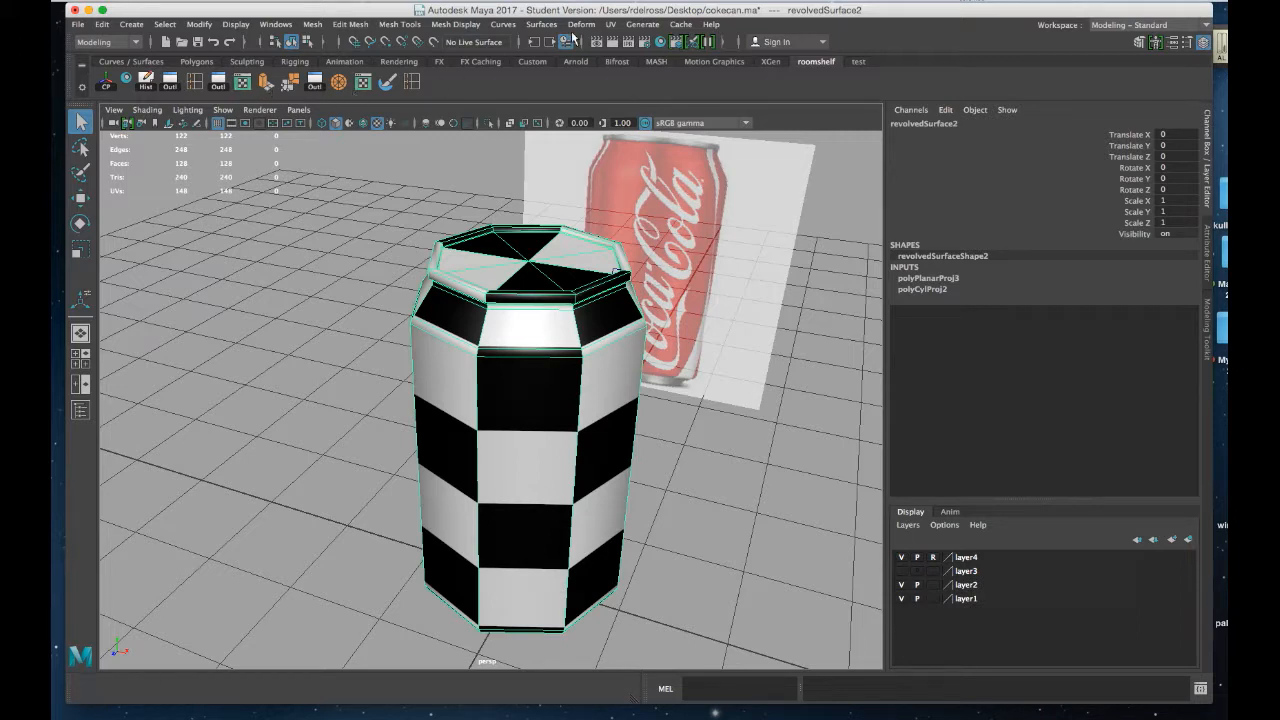
# Add a UV Editor shortcut to the custom shelf and open the UV Editor for the selected can.
pyautogui.click(612, 24)
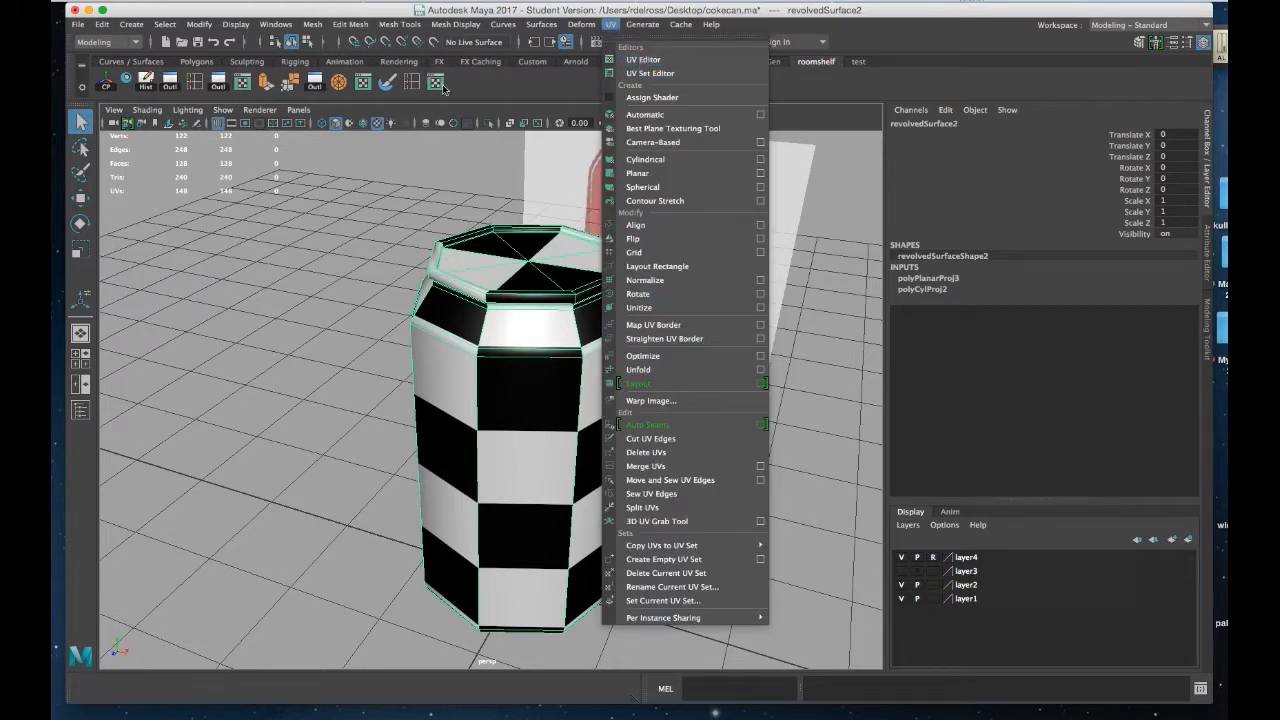
pyautogui.press('Escape')
pyautogui.click(441, 84)
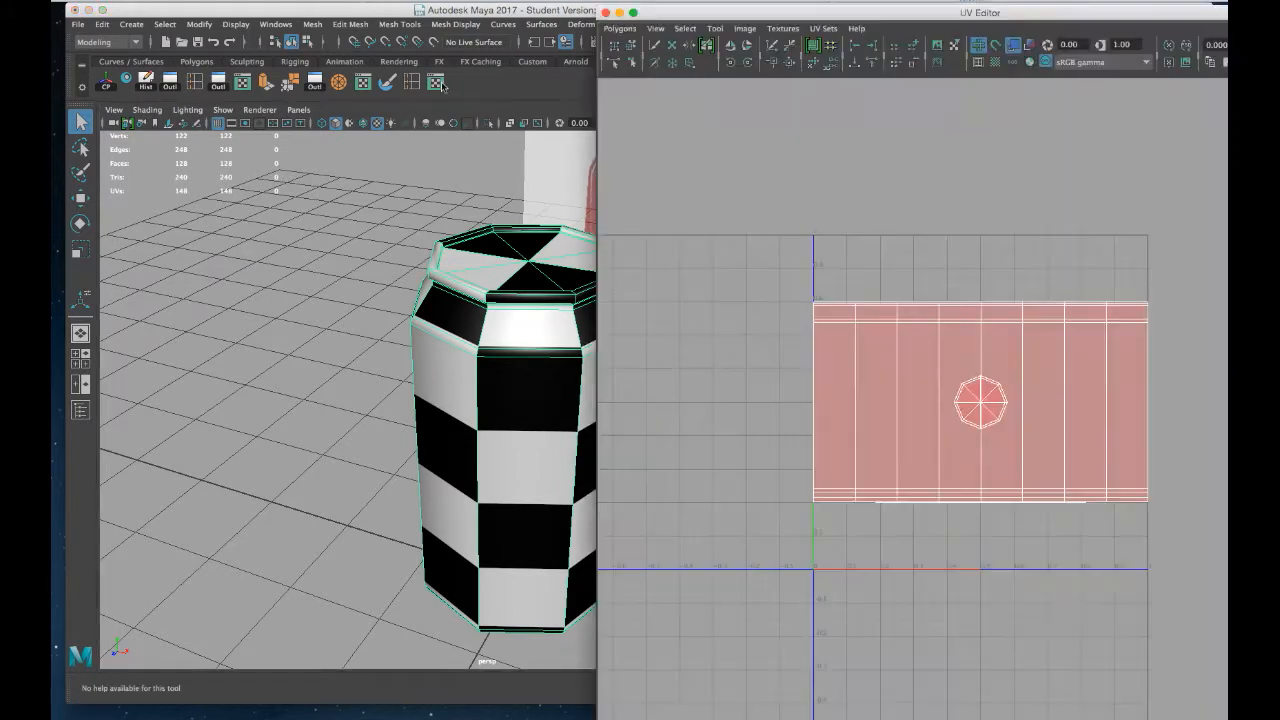
pyautogui.moveTo(887, 34)
pyautogui.mouseDown()
pyautogui.moveTo(824, 36)
pyautogui.moveTo(906, 27)
pyautogui.mouseUp()
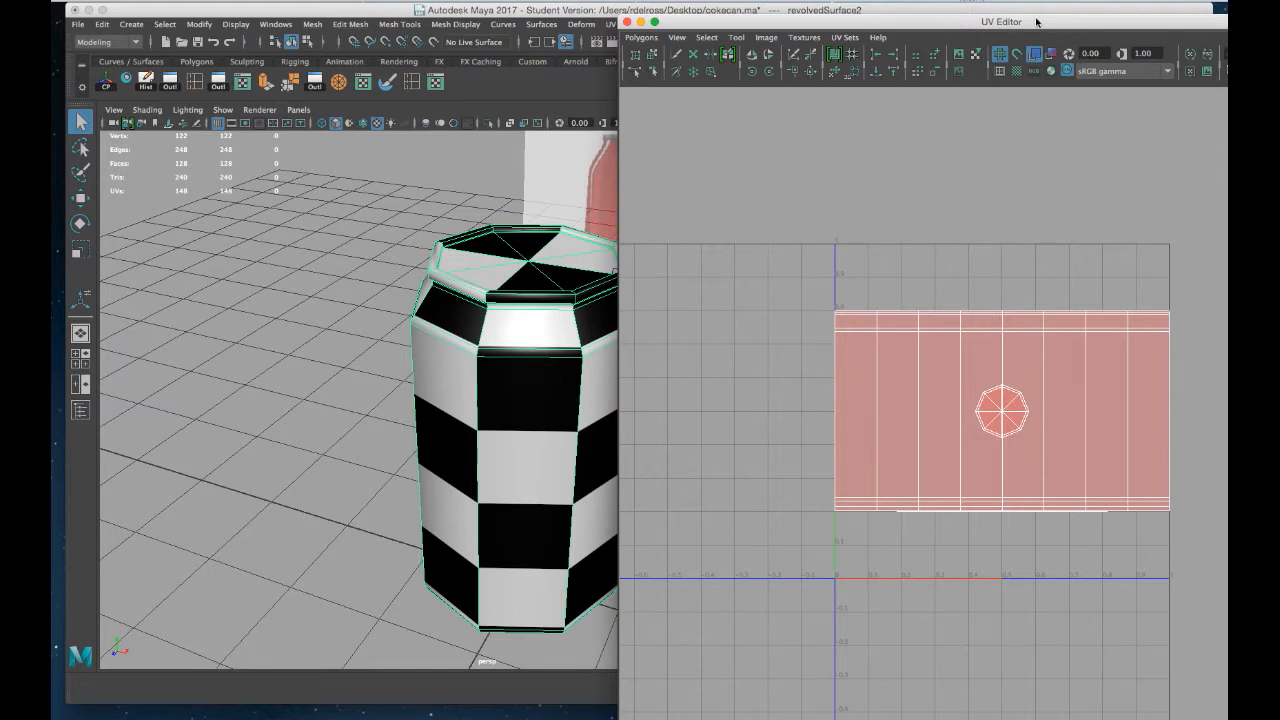
pyautogui.moveTo(1053, 25); pyautogui.dragTo(847, 19)
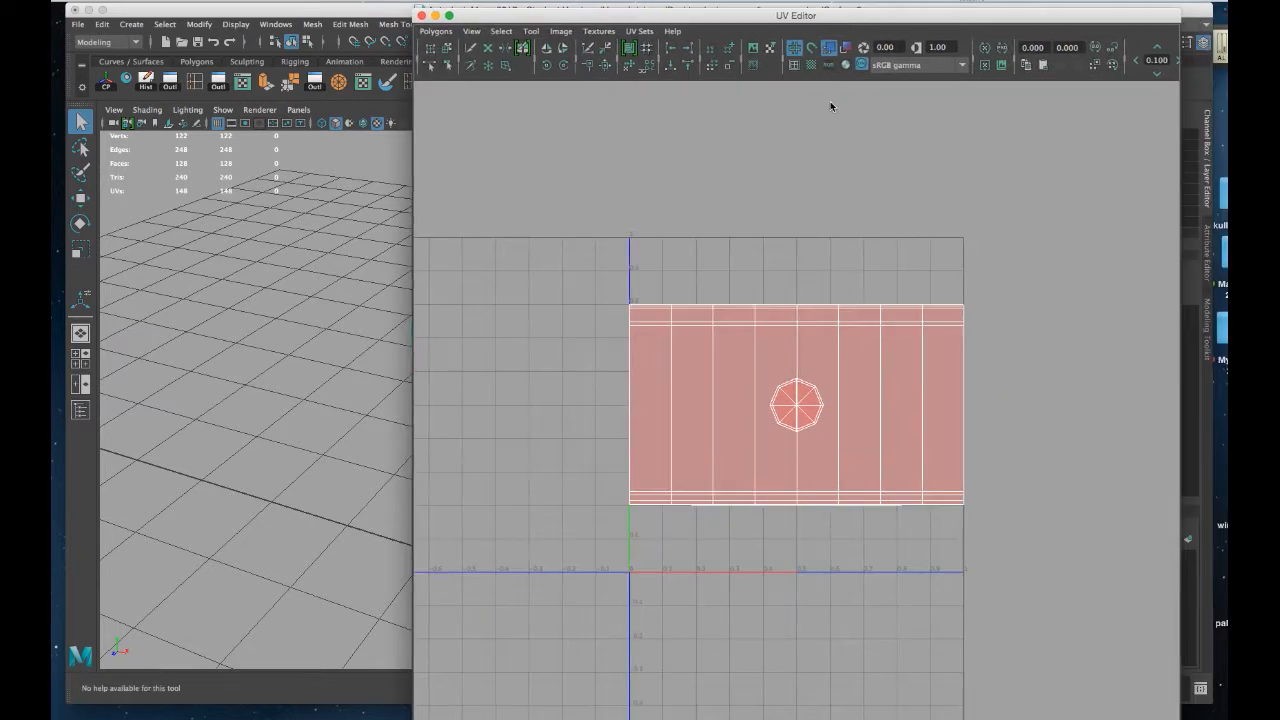
# Display the checker texture behind the UV layout, compare it with the can model, and hide the texture again.
pyautogui.click(753, 47)
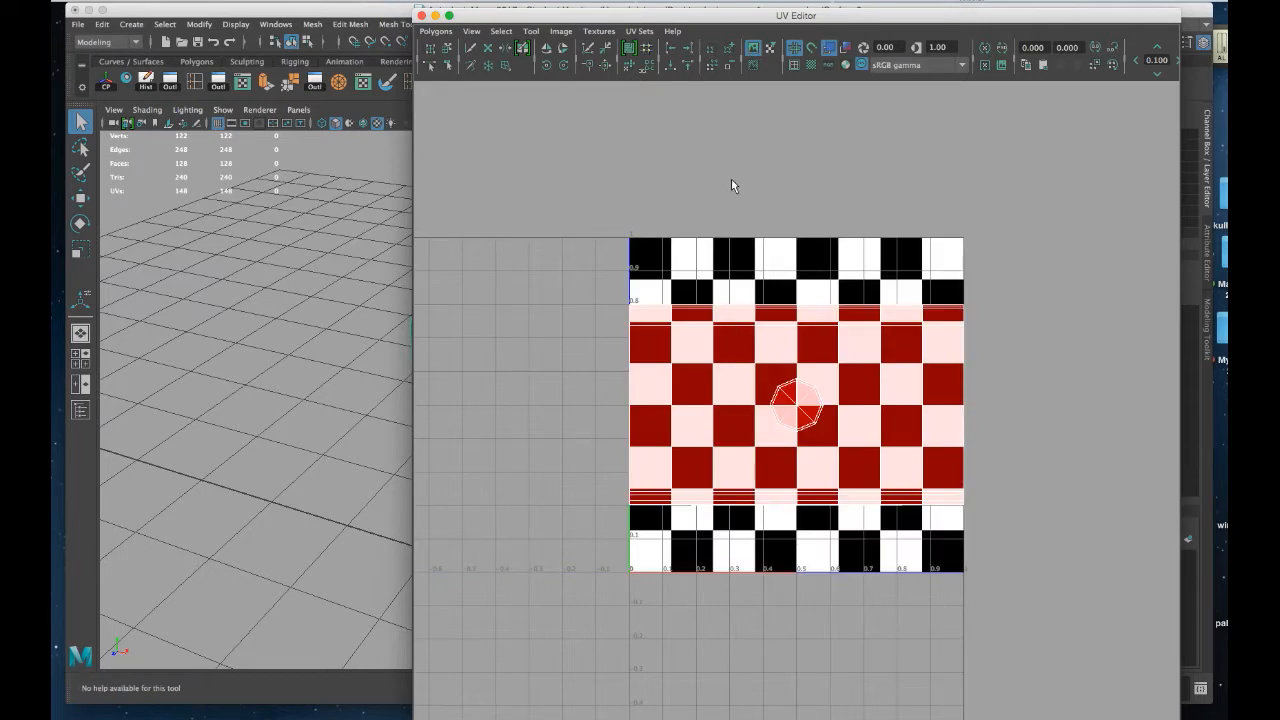
pyautogui.moveTo(565, 17); pyautogui.dragTo(715, 31)
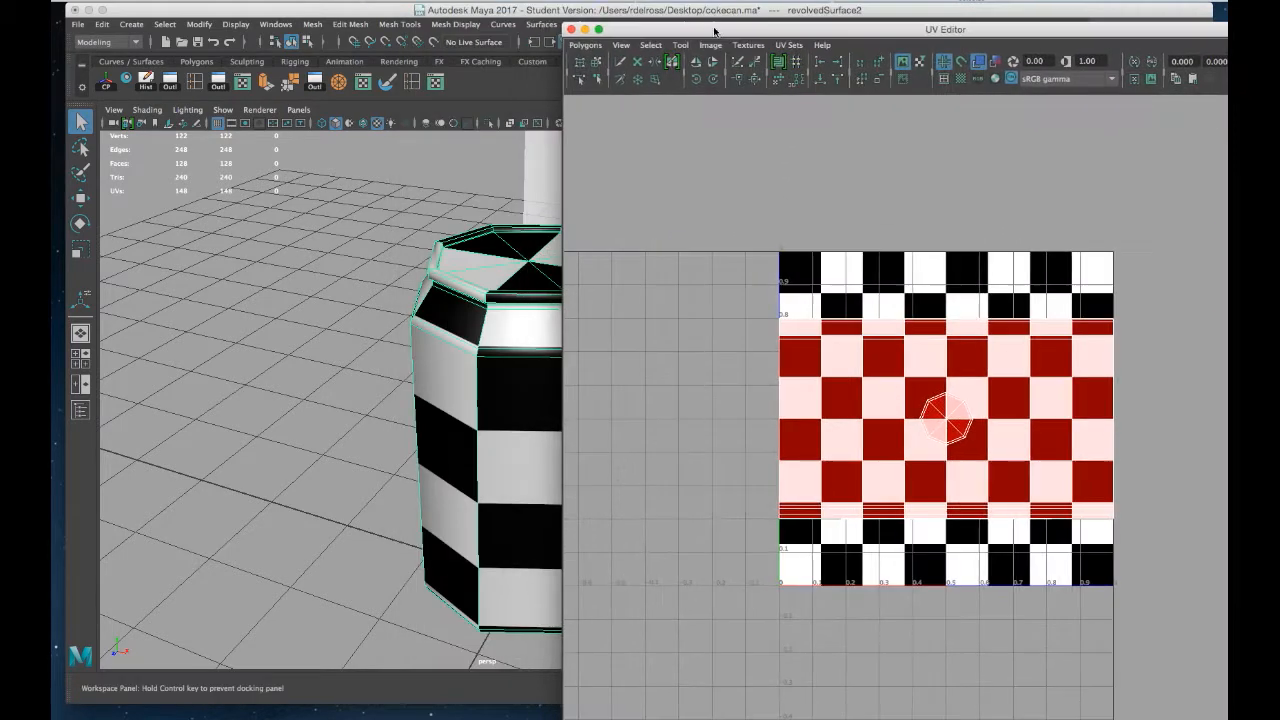
pyautogui.keyDown('alt'); pyautogui.moveTo(468, 321); pyautogui.dragTo(490, 398); pyautogui.keyUp('alt')
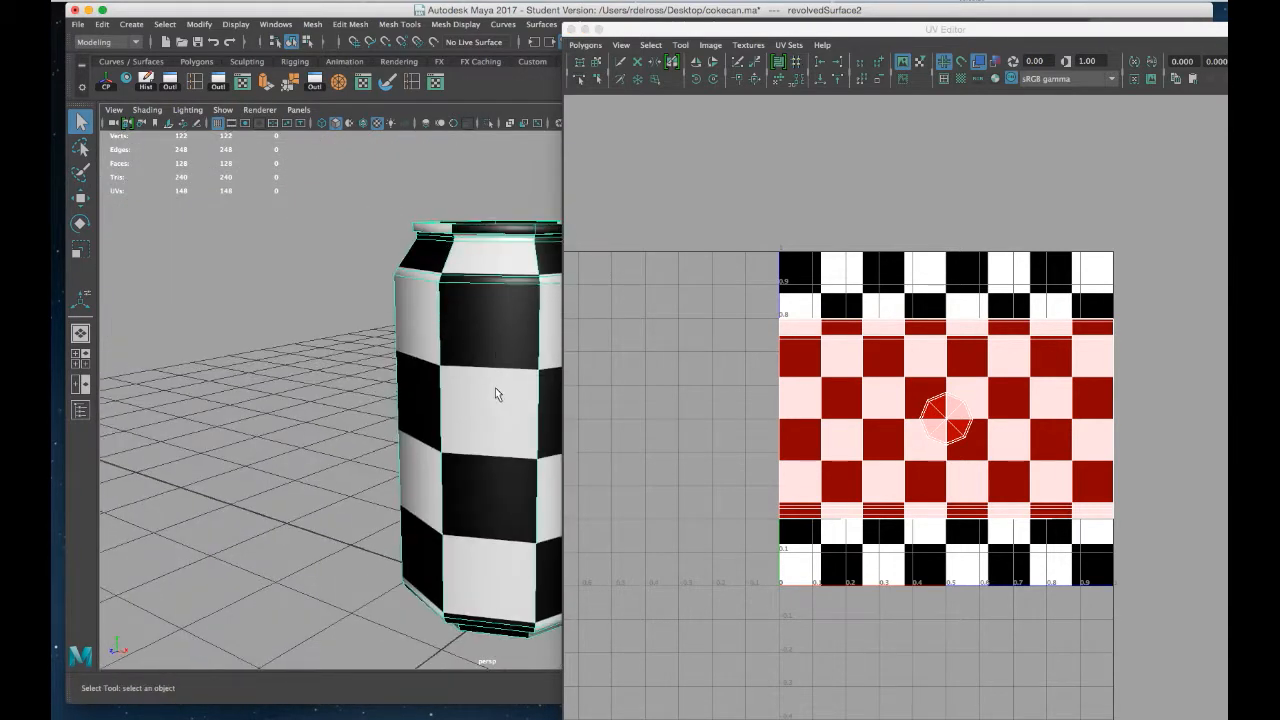
pyautogui.moveTo(927, 35); pyautogui.dragTo(838, 44)
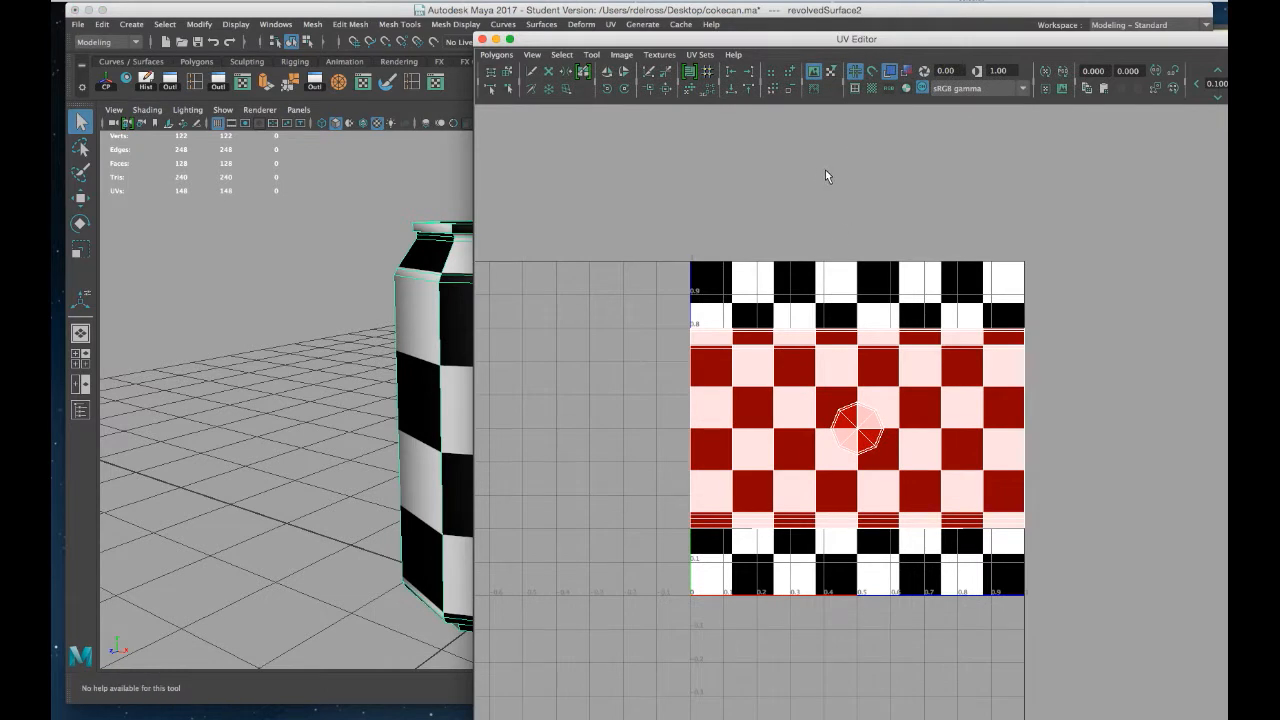
pyautogui.click(814, 72)
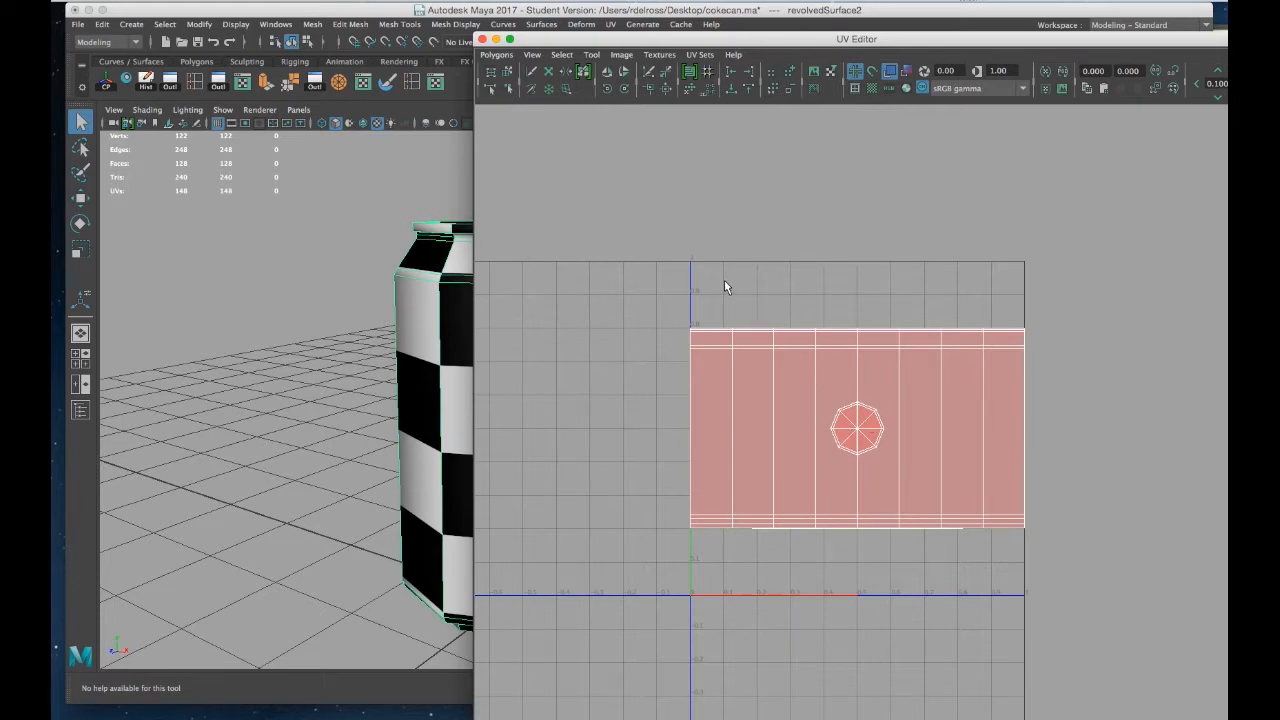
# Select the can body's UV shell and move it straight down below the 0 to 1 UV square, clear of the lid shell.
pyautogui.rightClick(820, 376)
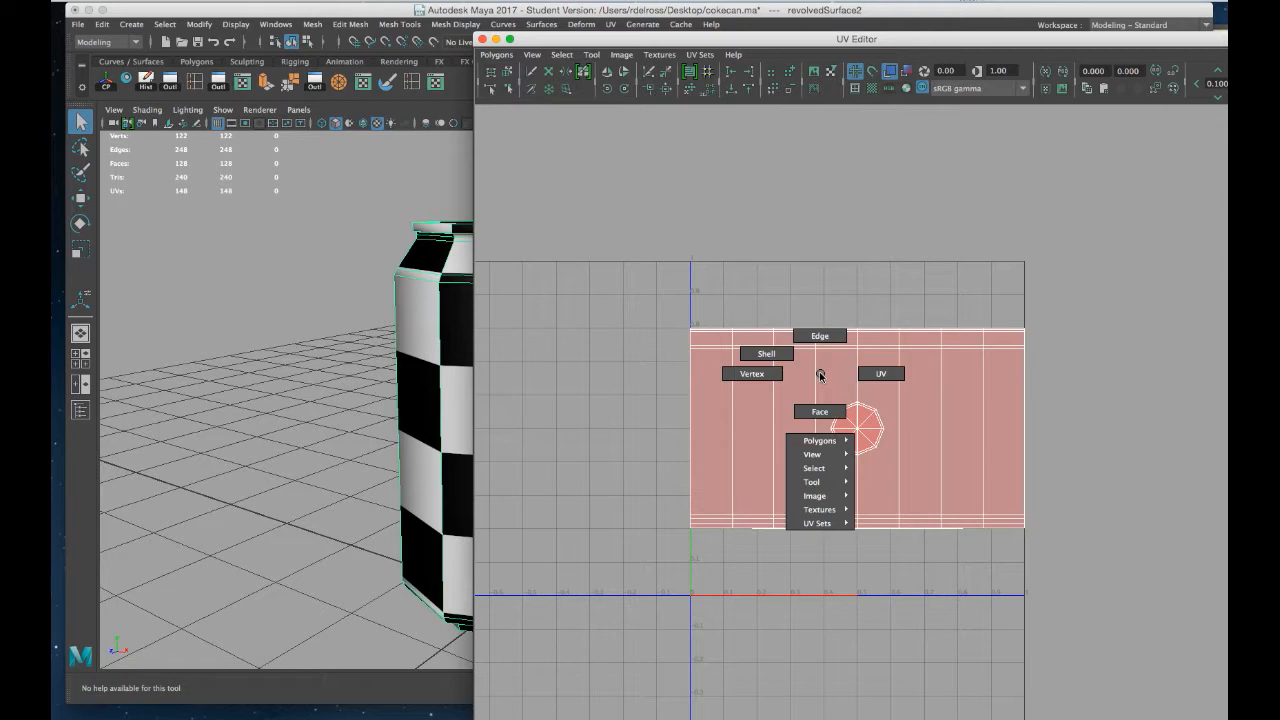
pyautogui.click(766, 353)
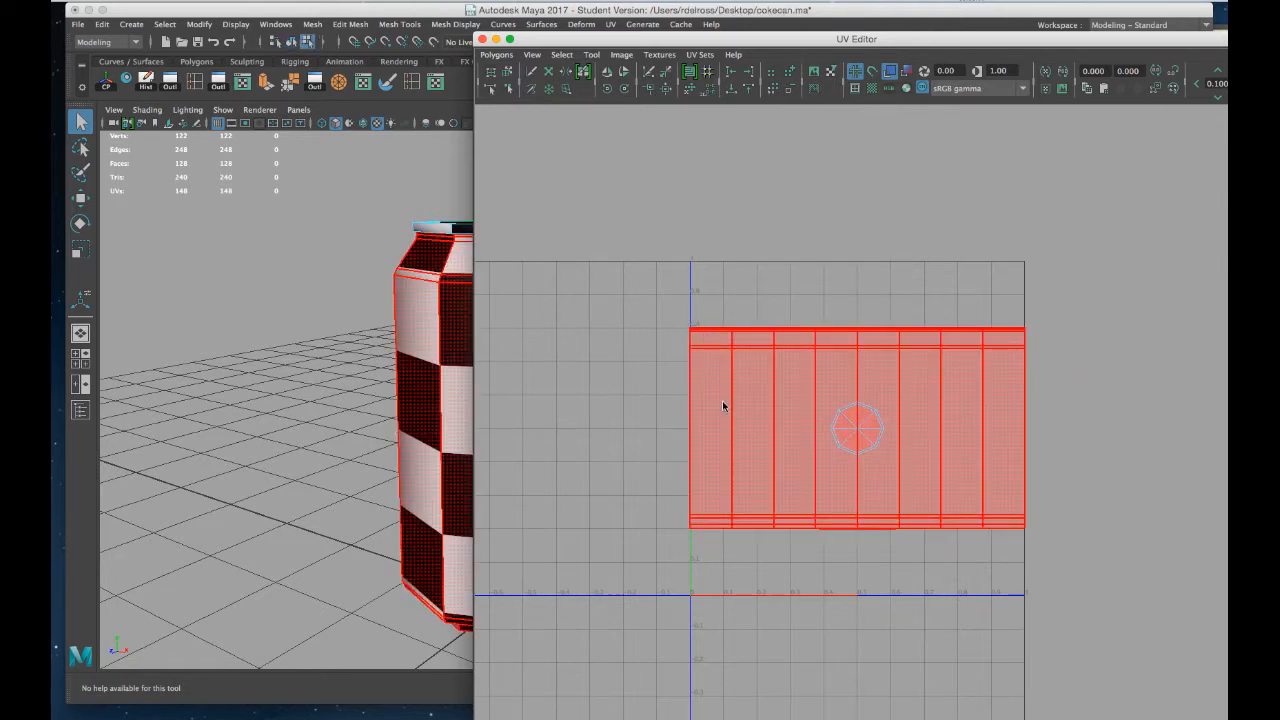
pyautogui.click(859, 345)
pyautogui.press('w')
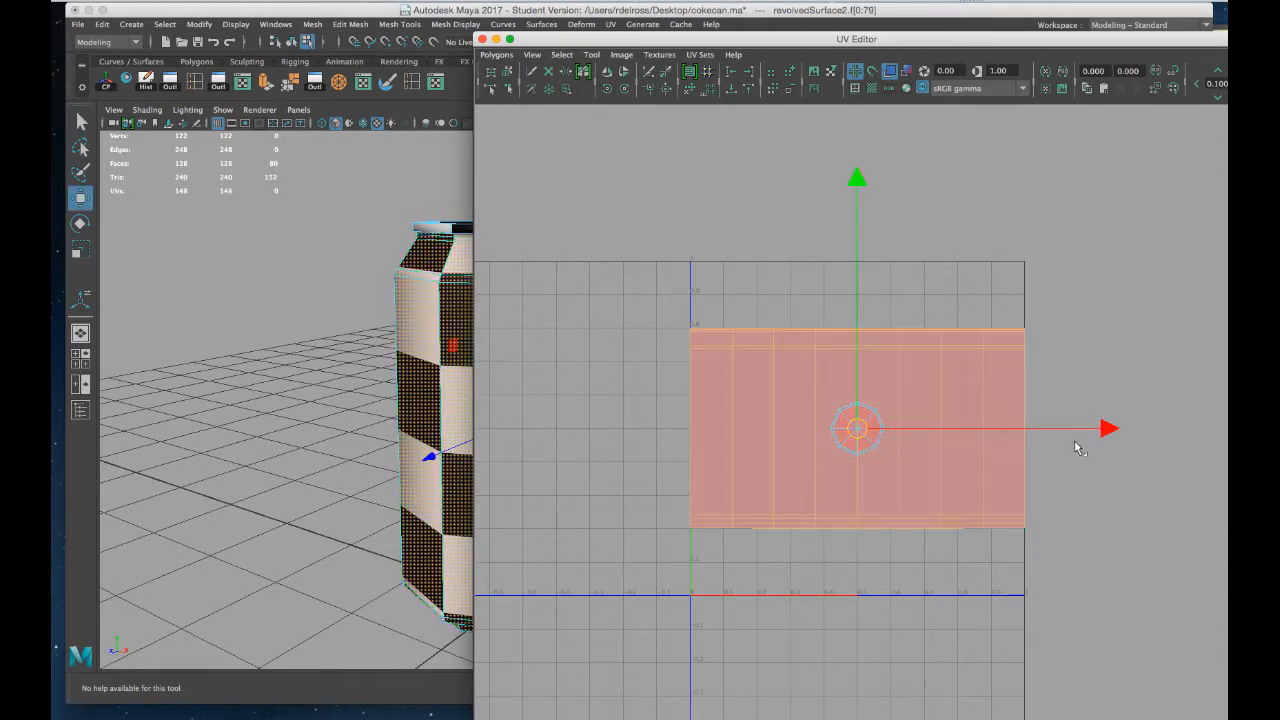
pyautogui.moveTo(857, 178); pyautogui.dragTo(860, 425)
pyautogui.keyDown('alt'); pyautogui.moveTo(909, 429); pyautogui.dragTo(867, 309, button='middle'); pyautogui.keyUp('alt')
pyautogui.scroll(-1, 867, 309)
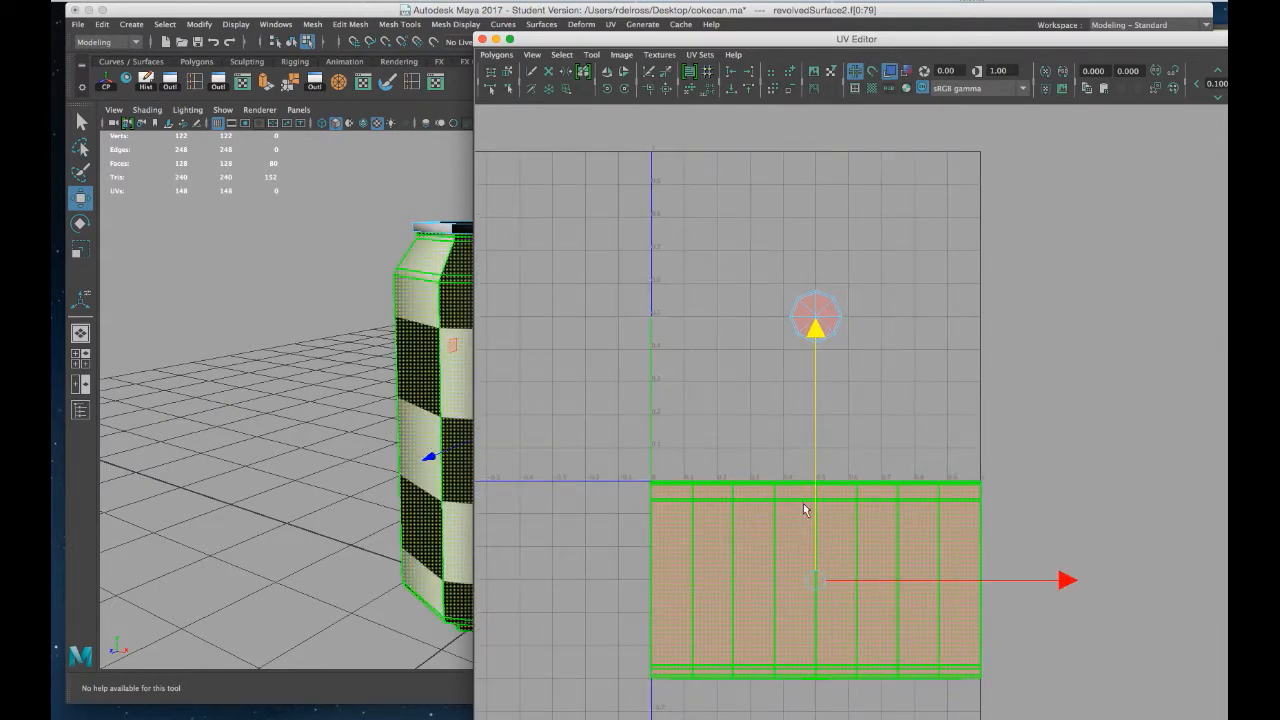
# Select the can body's UV shell and flip its UVs.
pyautogui.click(731, 514)
pyautogui.click(757, 537)
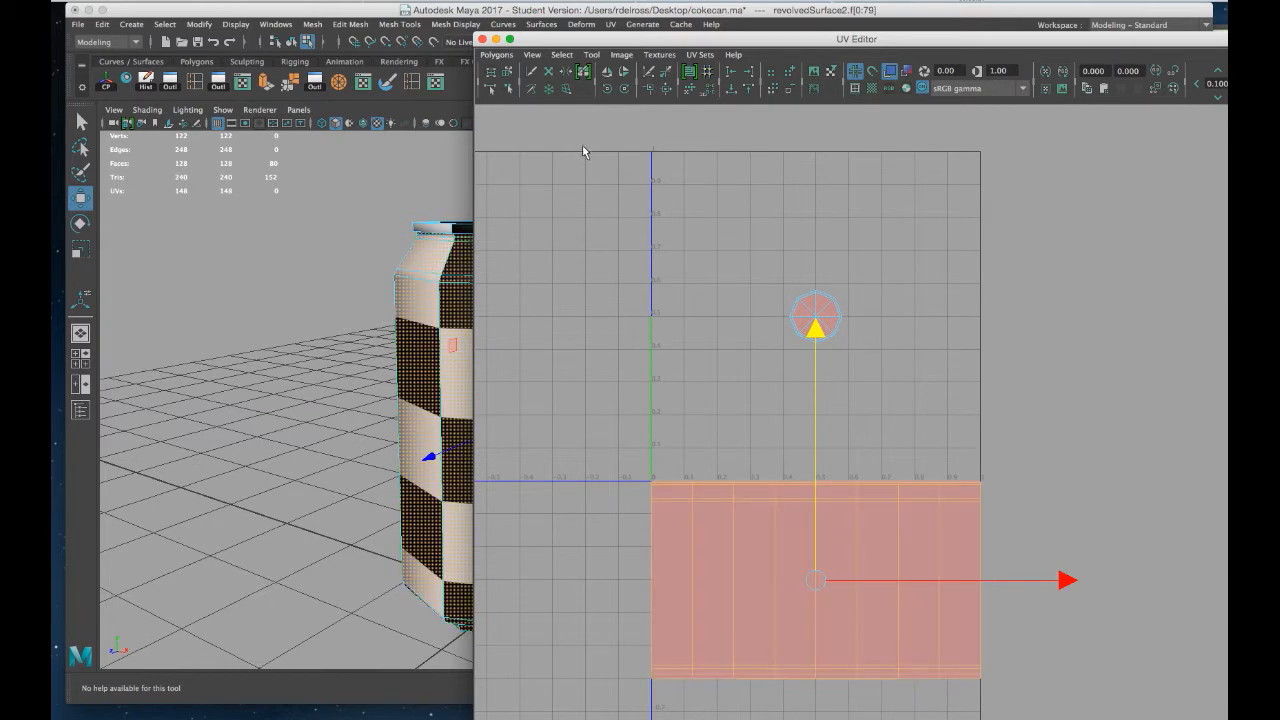
pyautogui.click(496, 54)
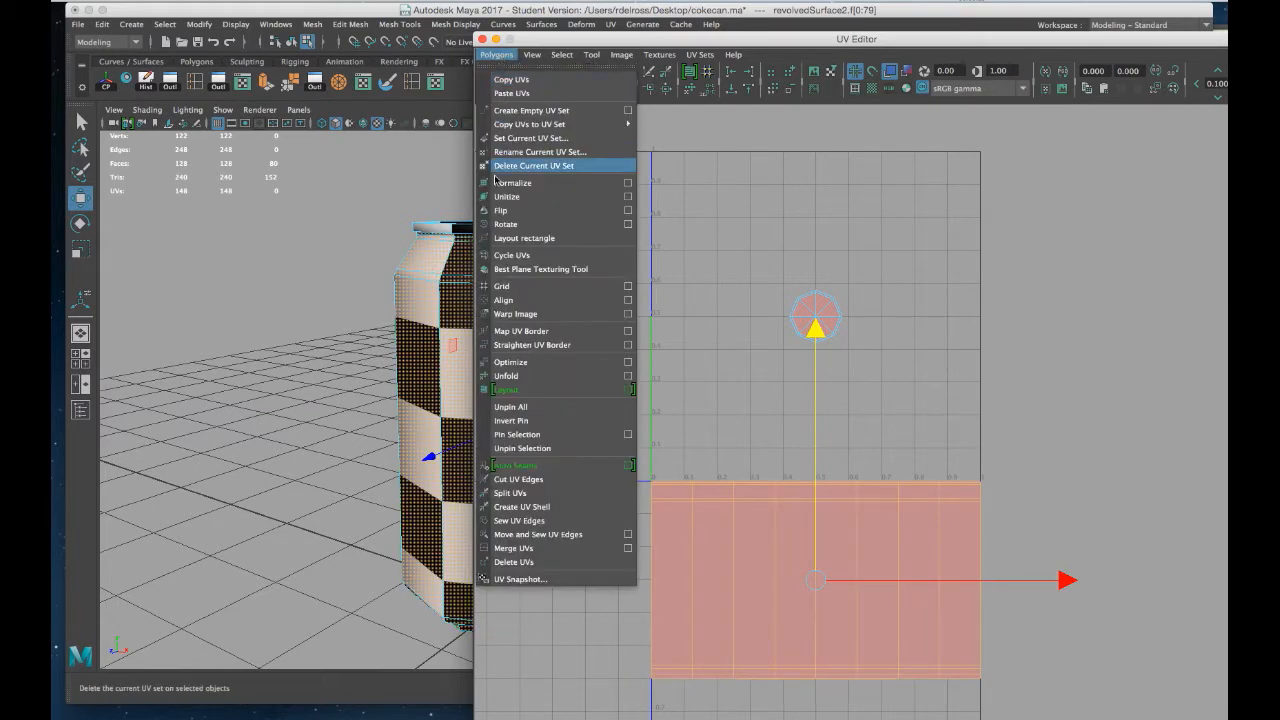
pyautogui.click(500, 210)
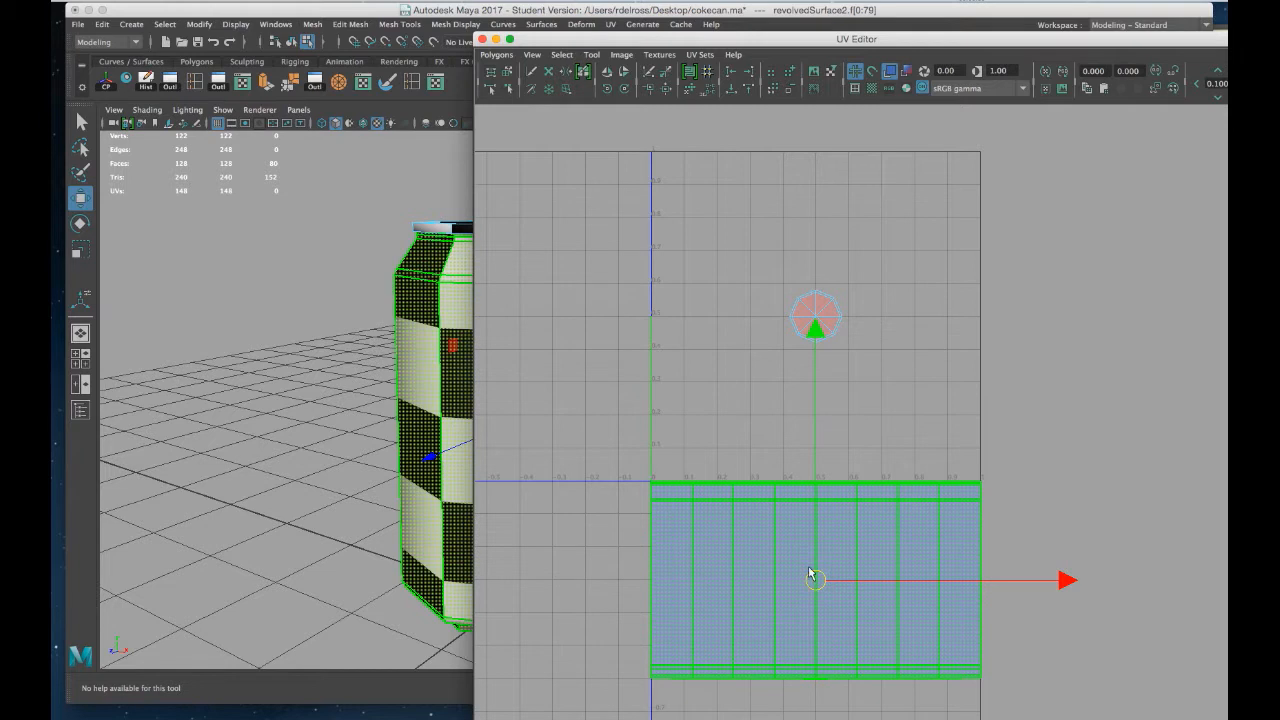
# Flip the lid's UV shell and move it near the upper-left corner of the 0 to 1 UV square.
pyautogui.click(815, 315)
pyautogui.click(818, 313)
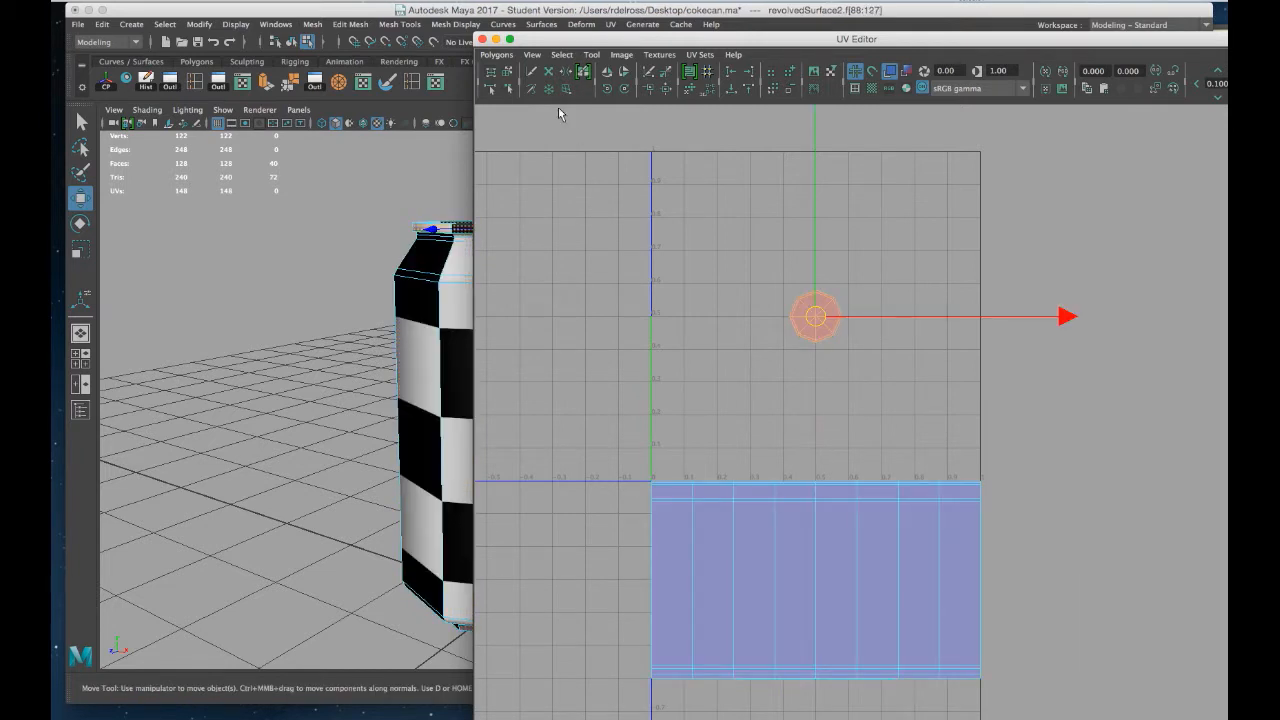
pyautogui.click(496, 54)
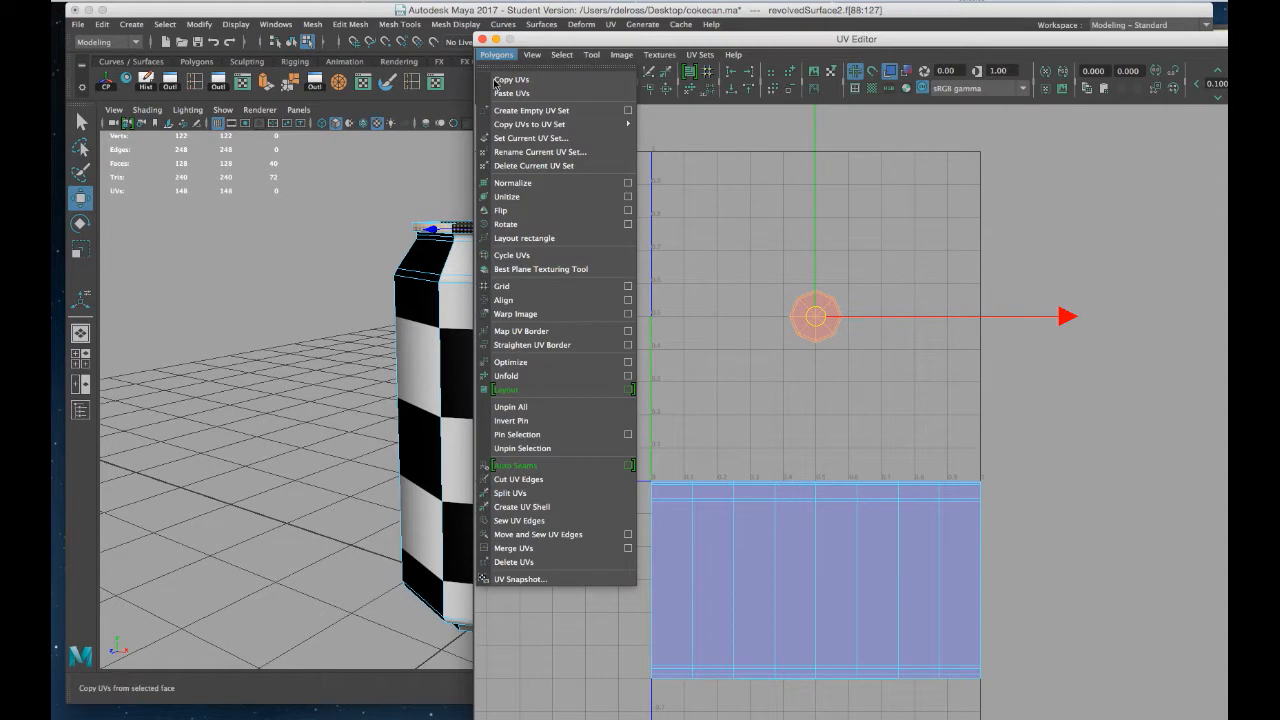
pyautogui.click(485, 210)
pyautogui.moveTo(822, 320); pyautogui.dragTo(697, 203)
# Move the can body's UV shell up into the 0 to 1 square below the lid shell and scale it down slightly to leave a margin.
pyautogui.click(708, 363)
pyautogui.click(754, 572)
pyautogui.click(760, 566)
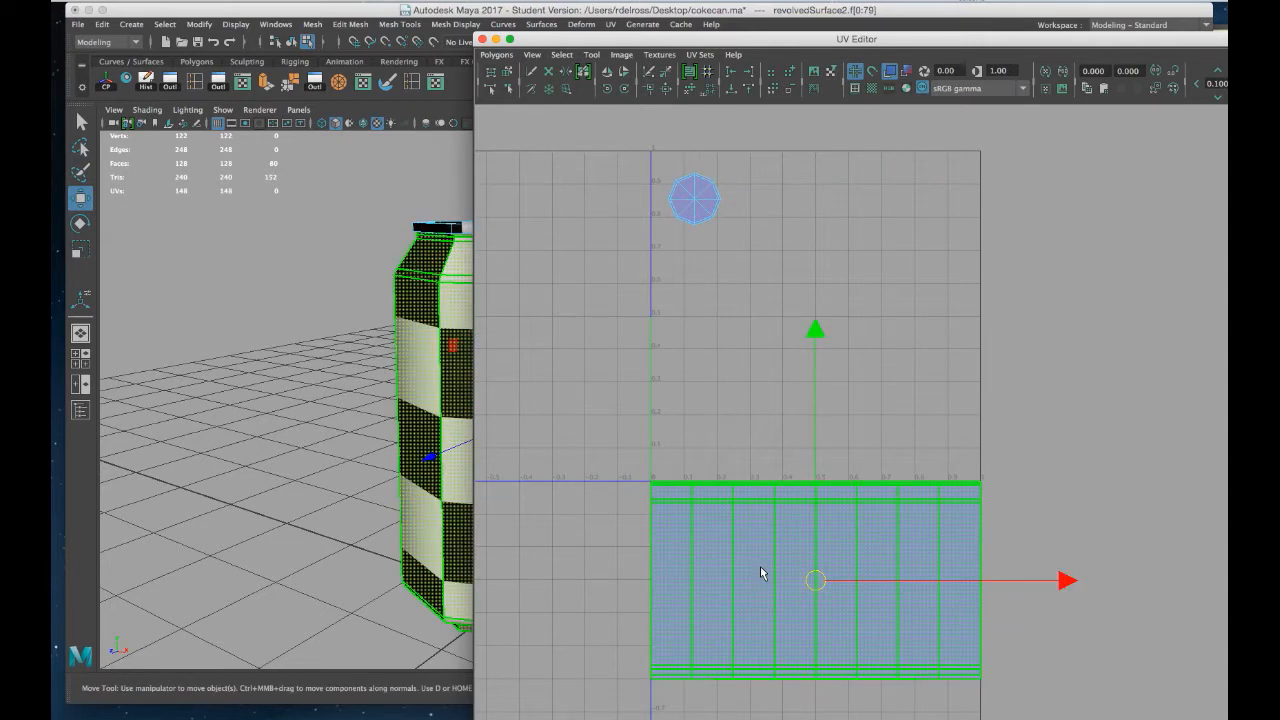
pyautogui.moveTo(816, 467); pyautogui.dragTo(793, 257)
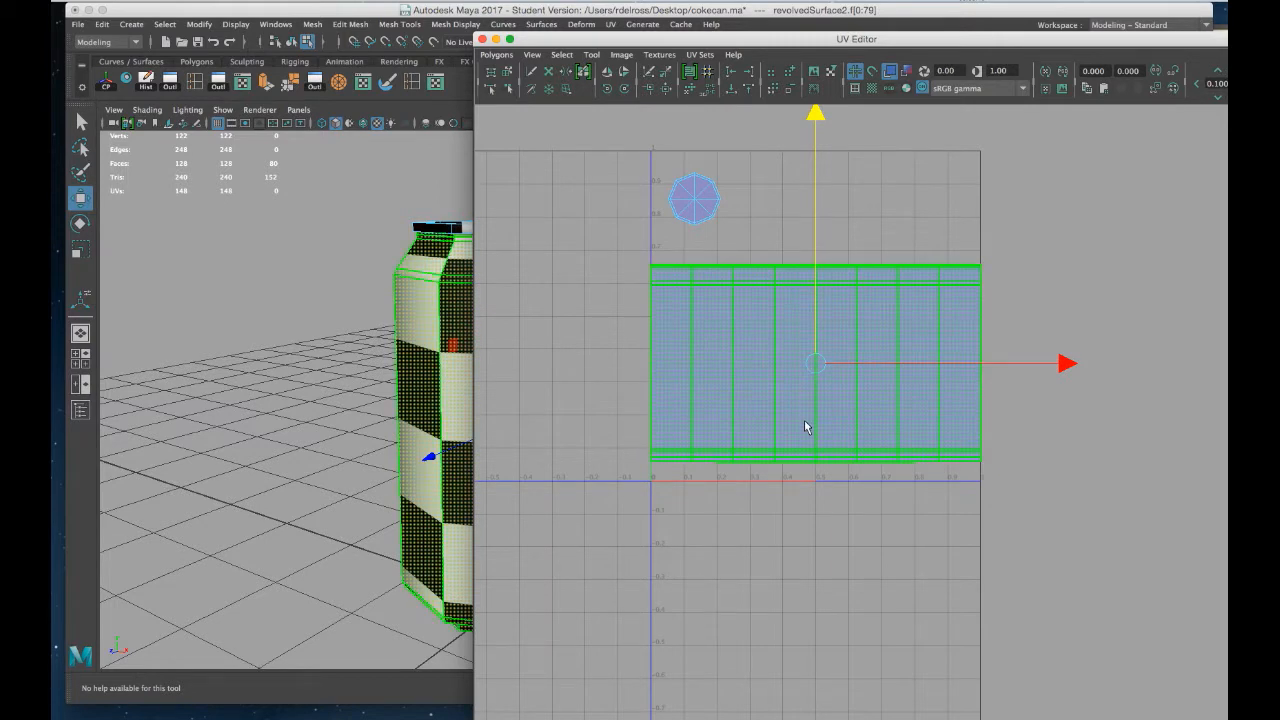
pyautogui.press('r')
pyautogui.moveTo(817, 366); pyautogui.dragTo(810, 373)
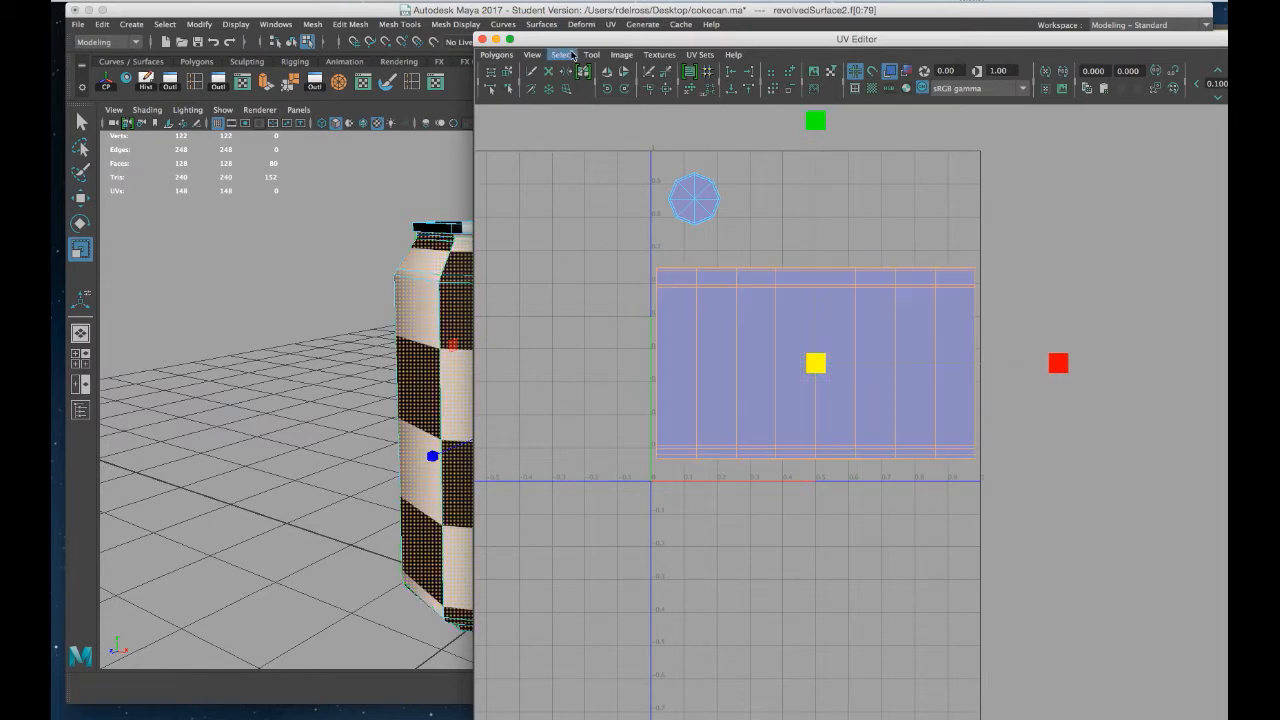
# Switch the viewport to shaded display without textures and activate face selection for the can's underside.
pyautogui.moveTo(582, 42); pyautogui.dragTo(736, 48)
pyautogui.keyDown('alt'); pyautogui.moveTo(475, 404); pyautogui.dragTo(484, 330); pyautogui.keyUp('alt')
pyautogui.click(487, 417)
pyautogui.keyDown('alt'); pyautogui.moveTo(469, 400); pyautogui.dragTo(477, 384); pyautogui.keyUp('alt')
pyautogui.scroll(3, 474, 395)
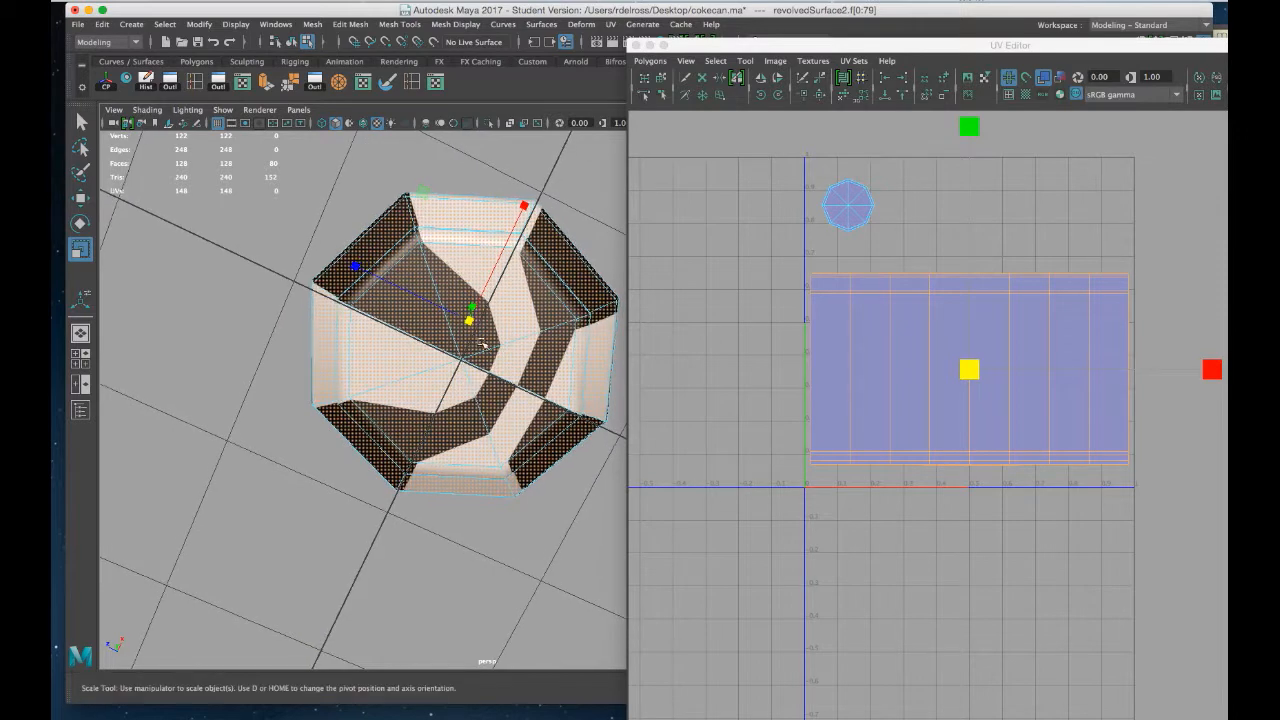
pyautogui.press('5')
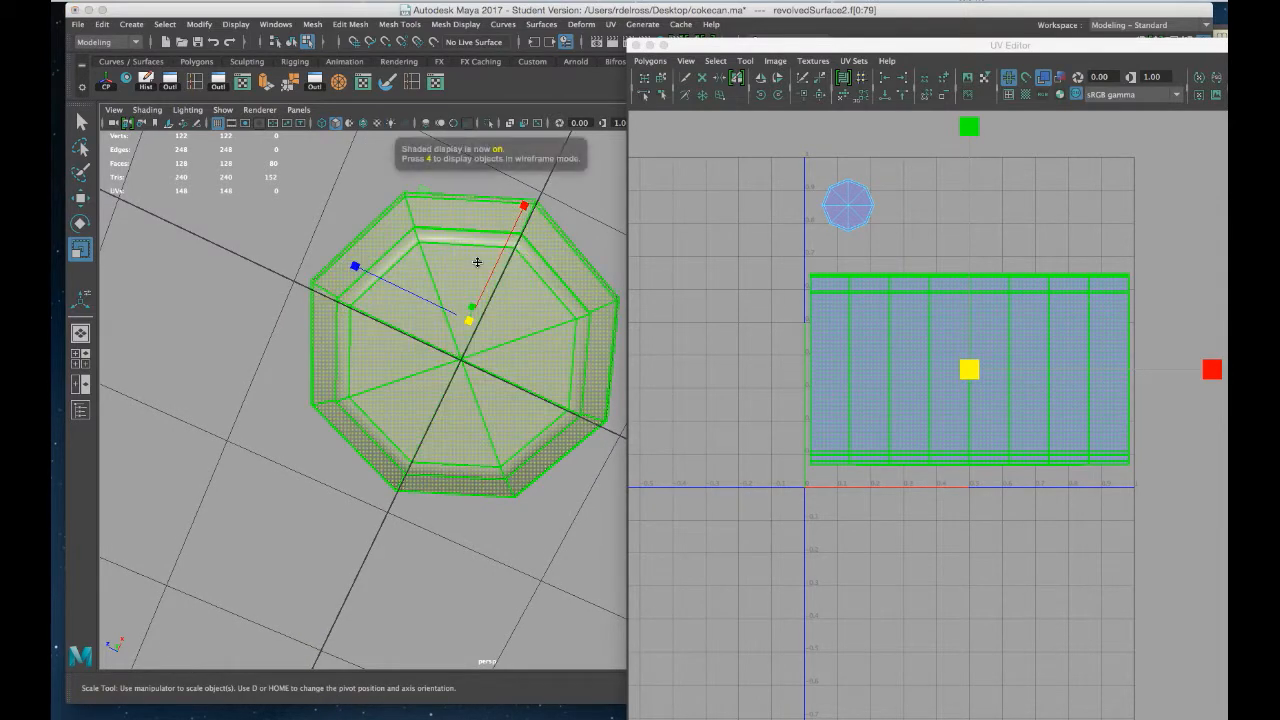
pyautogui.rightClick(478, 263)
pyautogui.moveTo(478, 301); pyautogui.dragTo(472, 305, button='right')
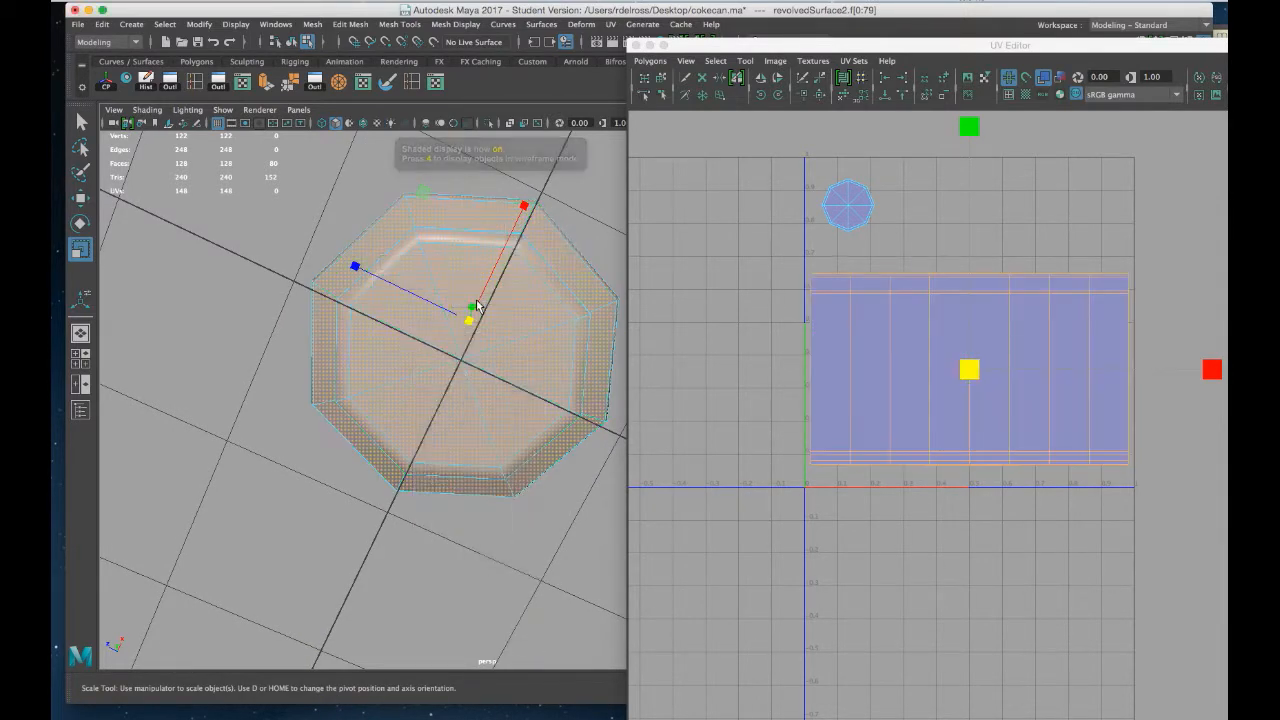
# Select all eight triangular faces that form the can's bottom and check the selection from several angles.
pyautogui.click(452, 283)
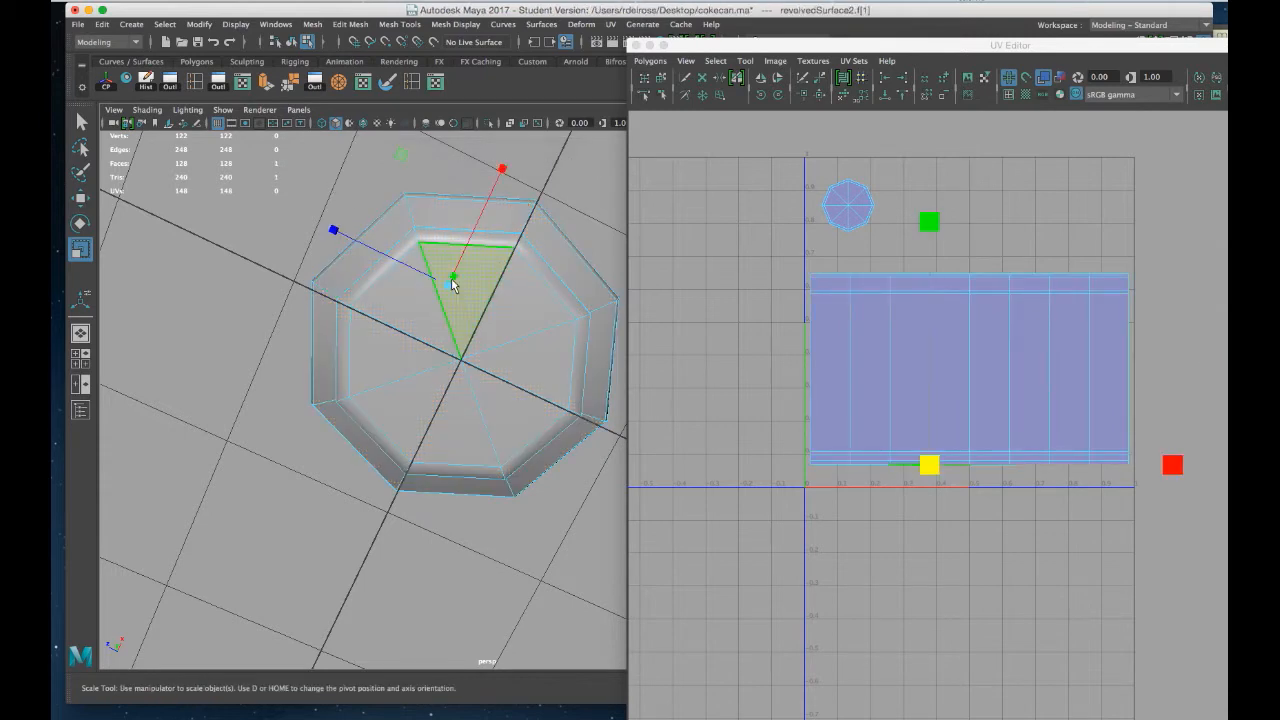
pyautogui.keyDown('shift'); pyautogui.click(544, 302); pyautogui.keyUp('shift')
pyautogui.keyDown('shift'); pyautogui.click(545, 370); pyautogui.keyUp('shift')
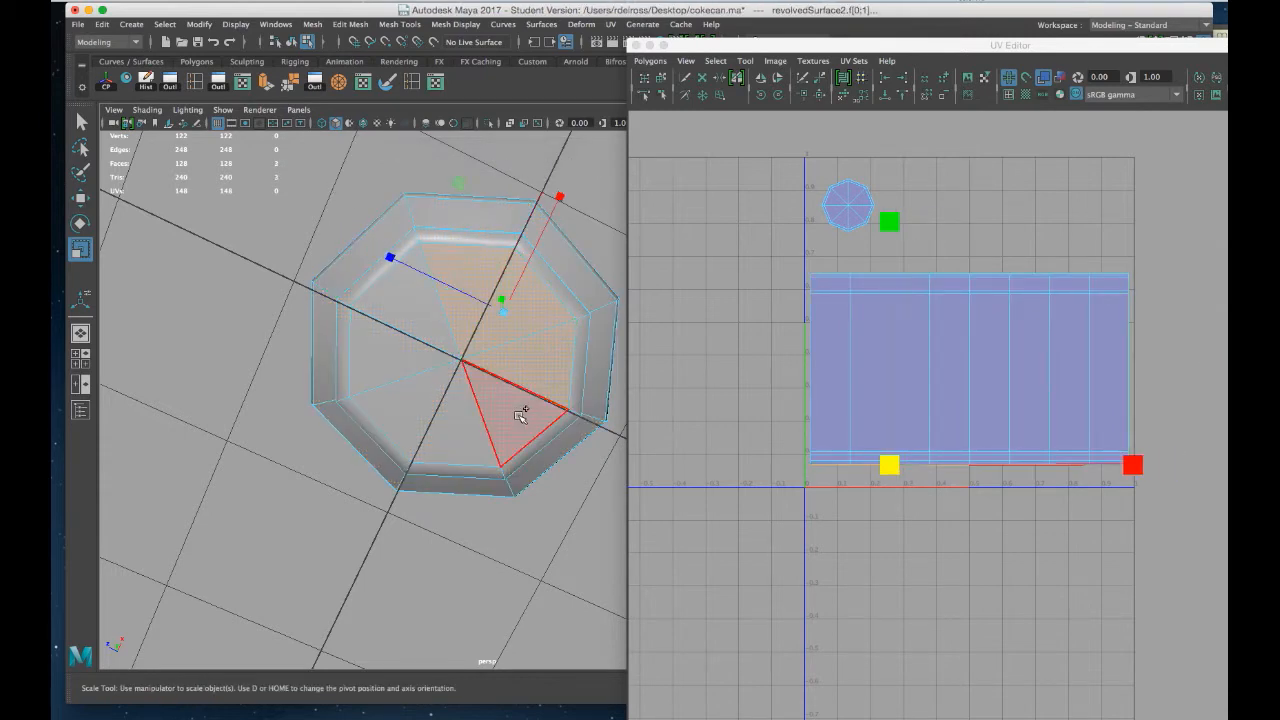
pyautogui.keyDown('shift'); pyautogui.click(480, 433); pyautogui.keyUp('shift')
pyautogui.keyDown('shift'); pyautogui.click(461, 437); pyautogui.keyUp('shift')
pyautogui.keyDown('shift'); pyautogui.click(385, 420); pyautogui.keyUp('shift')
pyautogui.keyDown('shift'); pyautogui.click(360, 360); pyautogui.keyUp('shift')
pyautogui.keyDown('shift'); pyautogui.click(405, 295); pyautogui.keyUp('shift')
pyautogui.keyDown('alt'); pyautogui.moveTo(405, 295); pyautogui.dragTo(418, 397); pyautogui.keyUp('alt')
pyautogui.keyDown('alt'); pyautogui.moveTo(418, 397); pyautogui.dragTo(400, 297, button='middle'); pyautogui.keyUp('alt')
pyautogui.keyDown('alt'); pyautogui.moveTo(400, 297); pyautogui.dragTo(408, 260); pyautogui.keyUp('alt')
pyautogui.keyDown('alt'); pyautogui.moveTo(408, 260); pyautogui.dragTo(428, 405, button='right'); pyautogui.keyUp('alt')
pyautogui.keyDown('alt'); pyautogui.moveTo(428, 405); pyautogui.dragTo(443, 366); pyautogui.keyUp('alt')
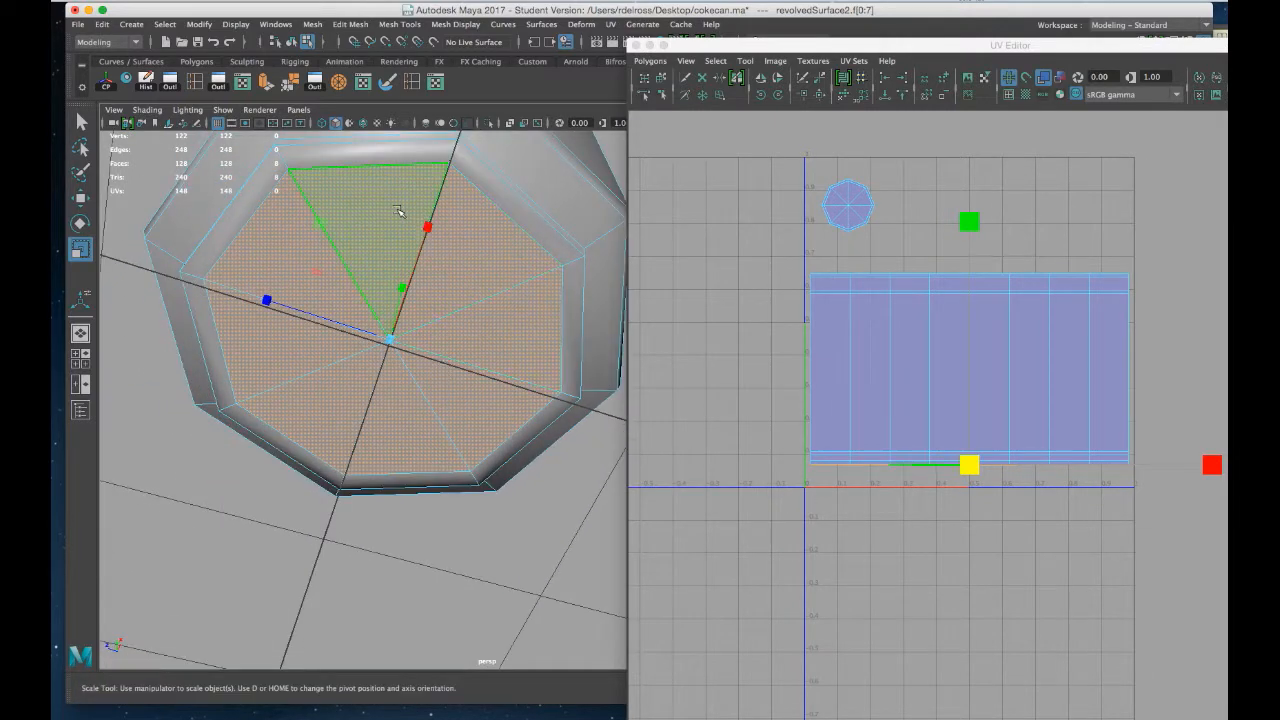
pyautogui.keyDown('alt'); pyautogui.moveTo(481, 245); pyautogui.dragTo(484, 287); pyautogui.keyUp('alt')
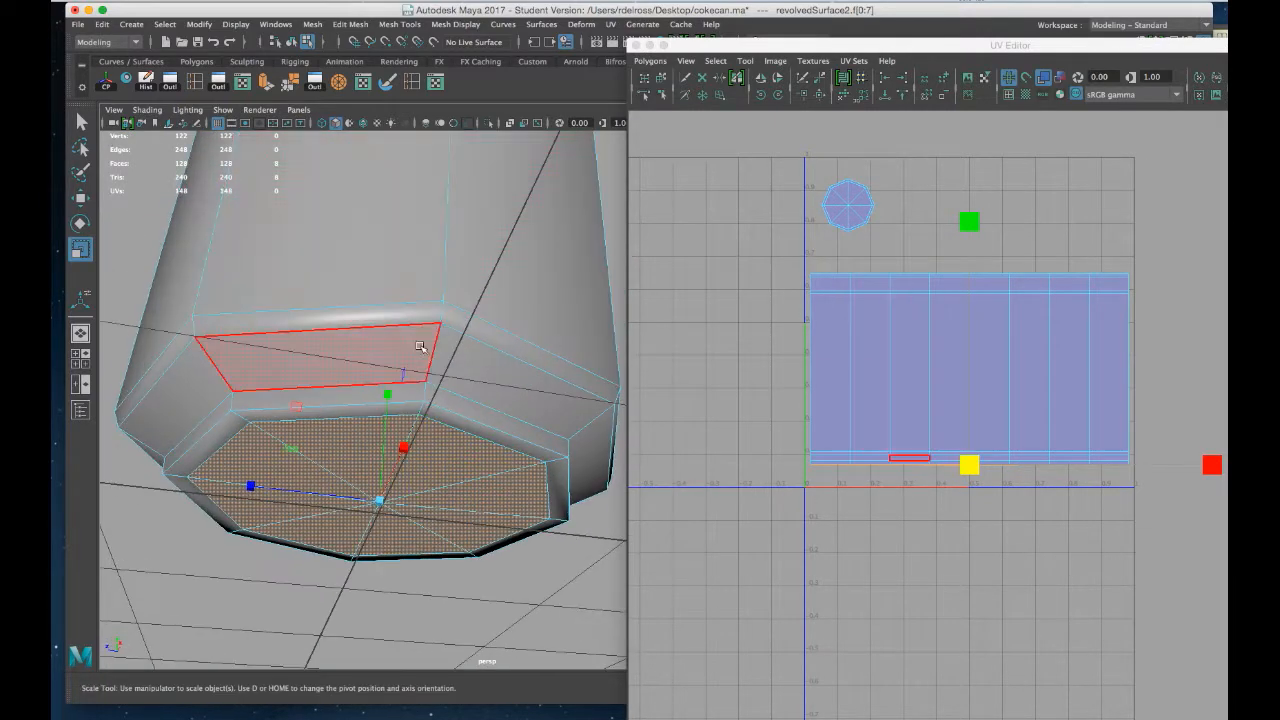
pyautogui.keyDown('alt'); pyautogui.moveTo(423, 348); pyautogui.dragTo(430, 312); pyautogui.keyUp('alt')
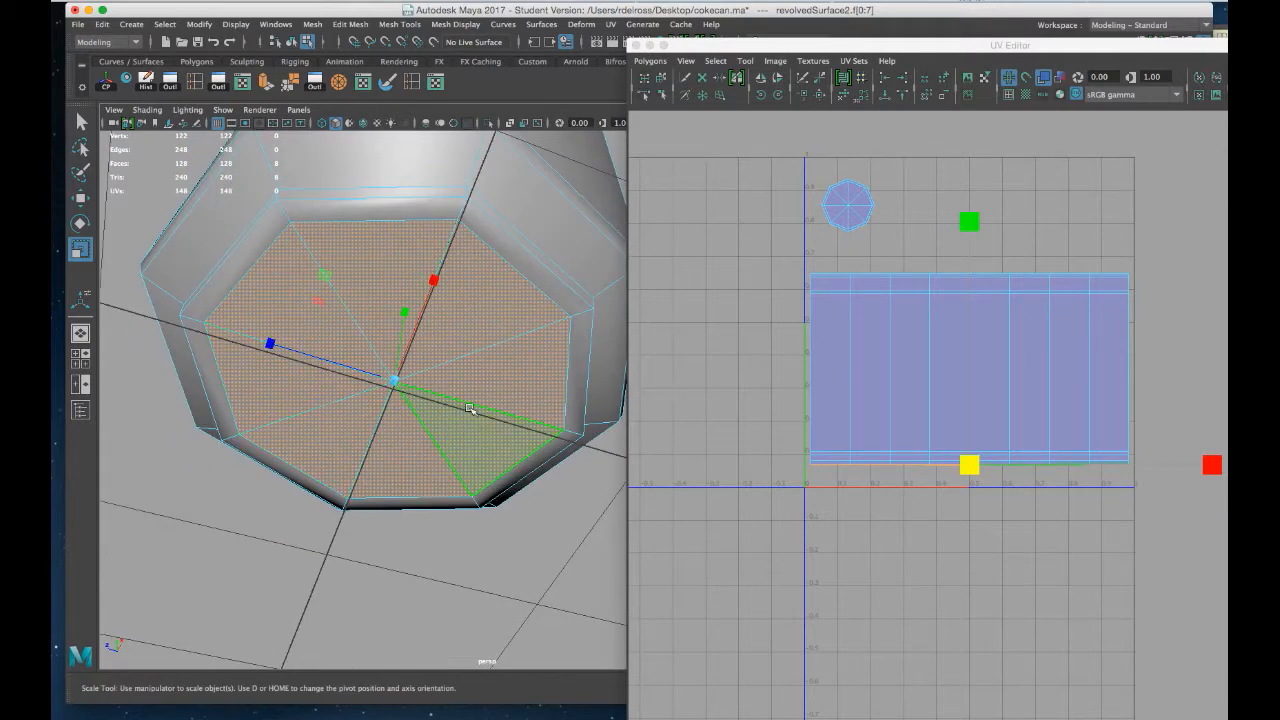
# Apply a planar UV projection to the selected bottom faces and turn the textured display back on.
pyautogui.press('space')
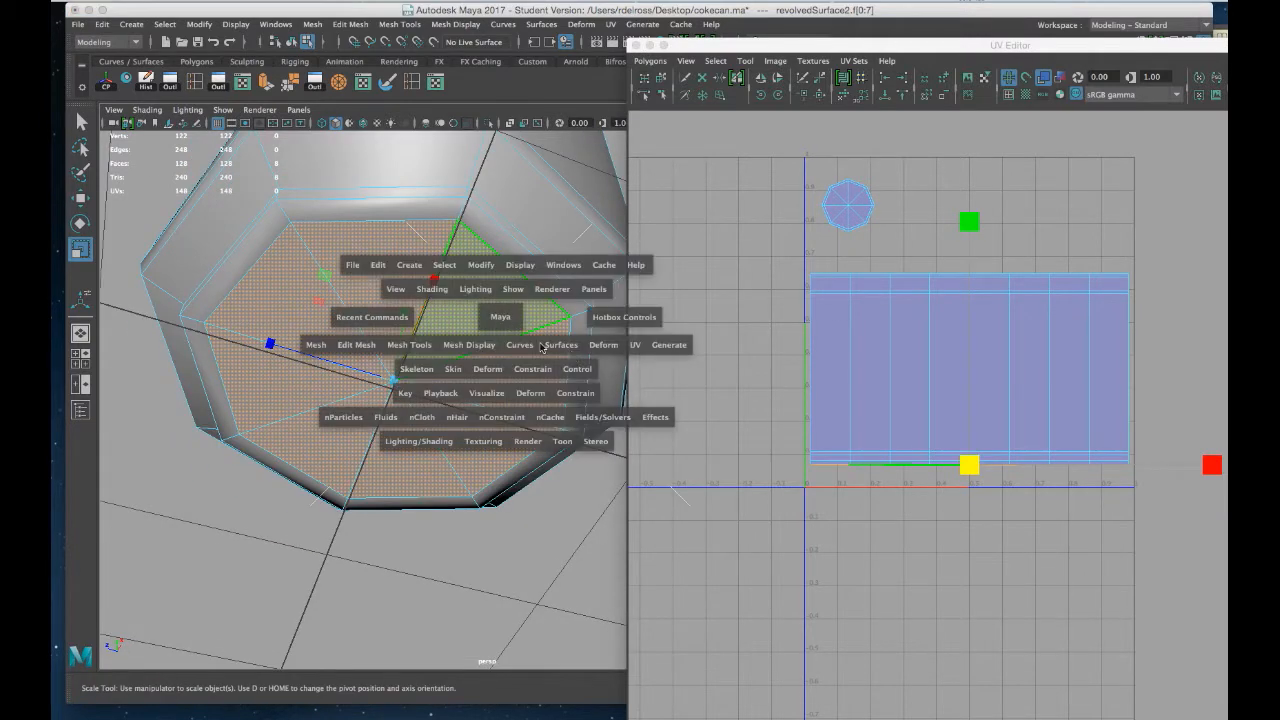
pyautogui.click(634, 345)
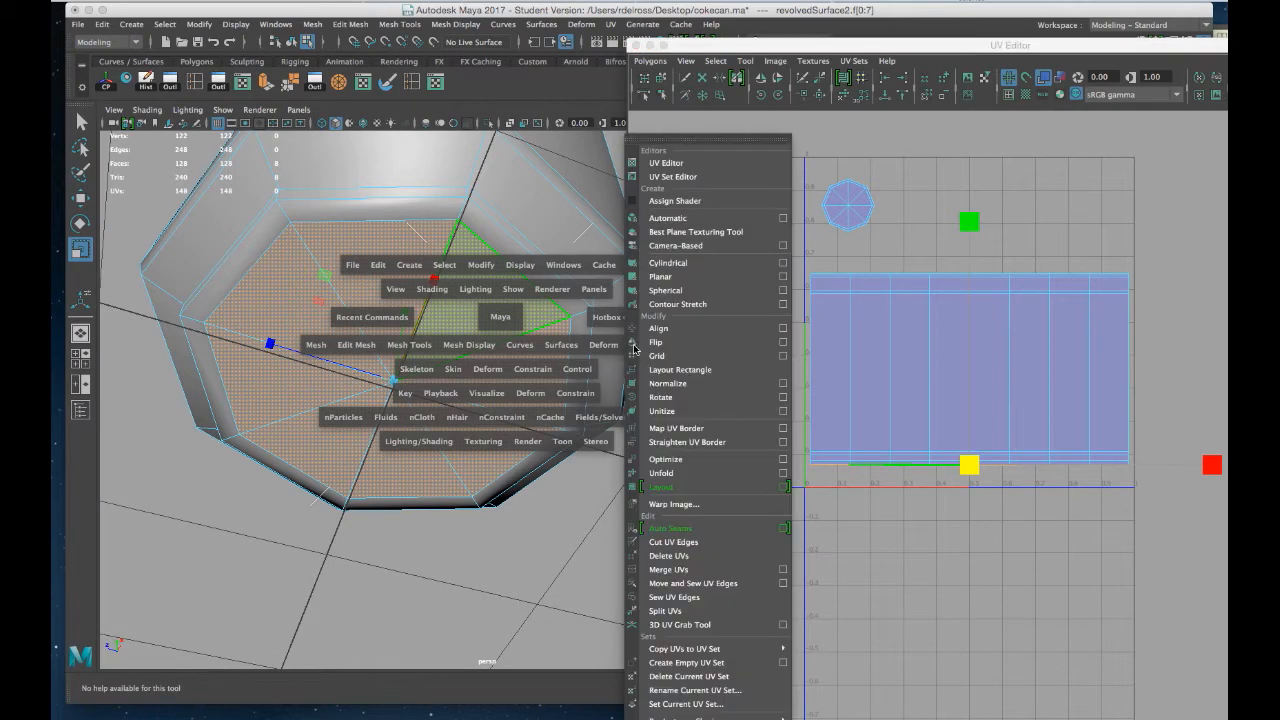
pyautogui.click(660, 277)
pyautogui.keyDown('alt'); pyautogui.moveTo(499, 405); pyautogui.dragTo(476, 340); pyautogui.keyUp('alt')
pyautogui.press('6')
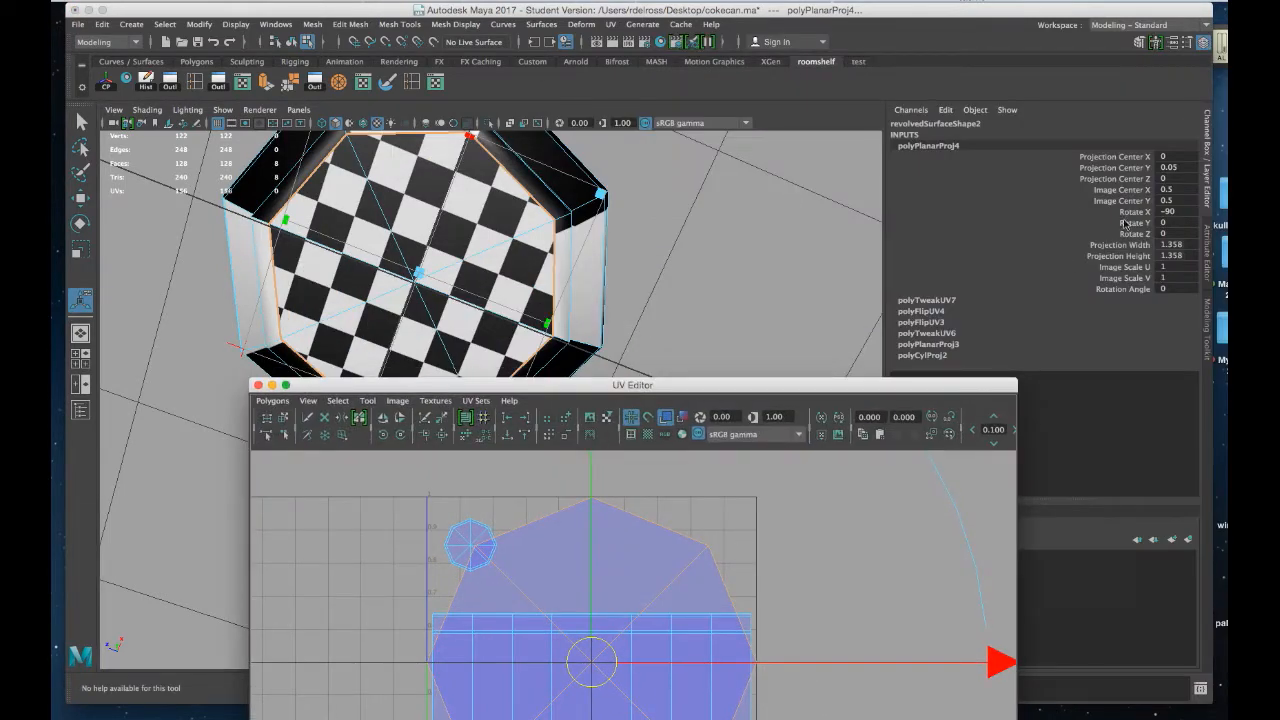
# Set the planar projection's width and height to 10.
pyautogui.click(1175, 93)
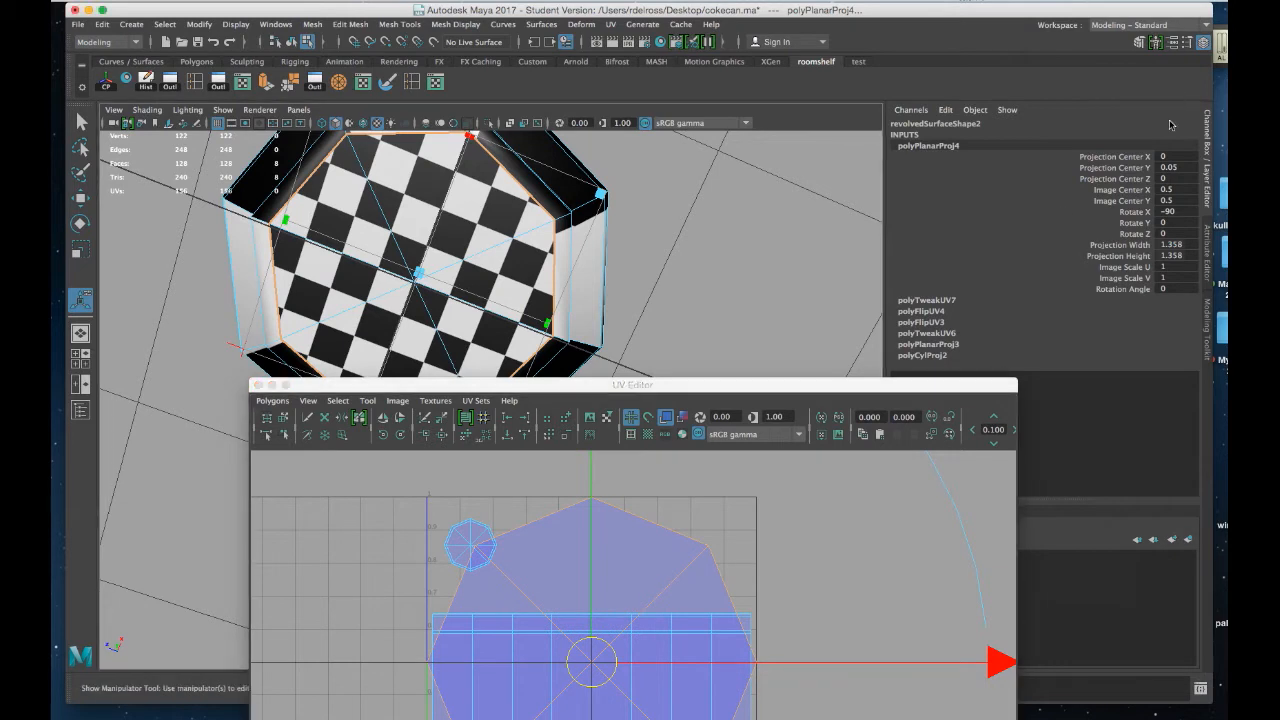
pyautogui.moveTo(1193, 243); pyautogui.dragTo(1192, 254)
pyautogui.write('1')
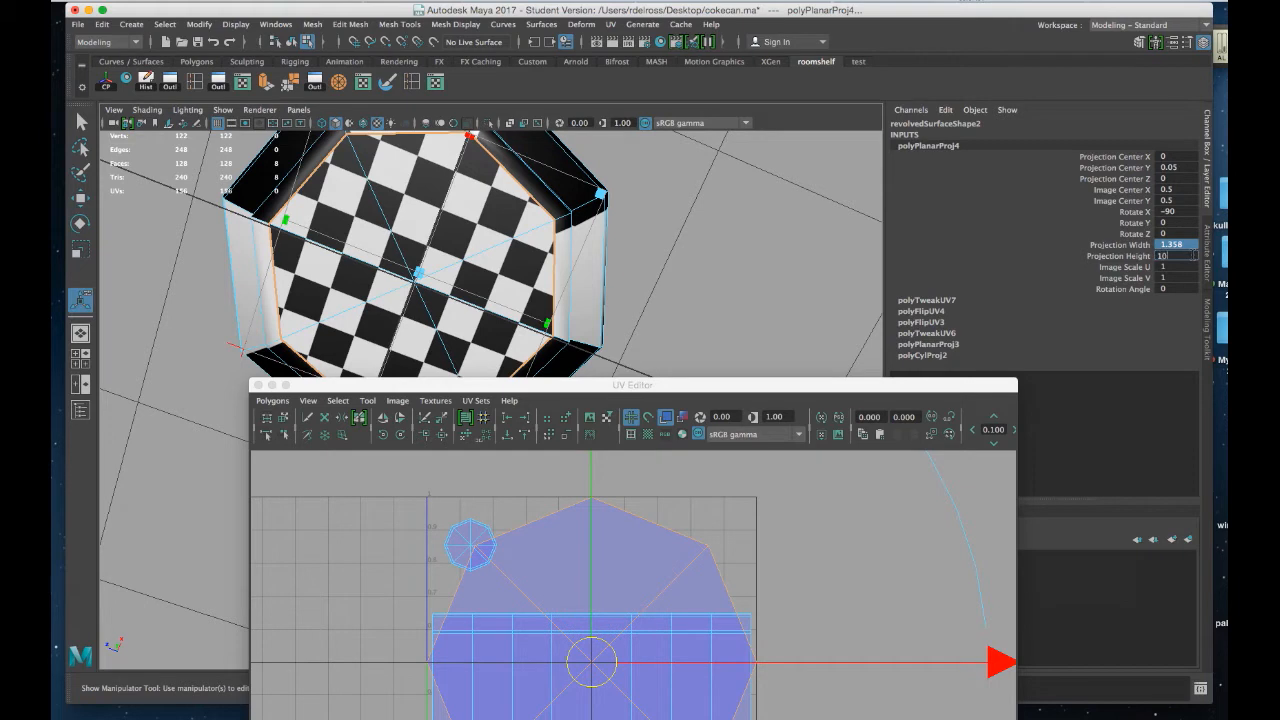
pyautogui.write('0')
pyautogui.press('Return')
# Select the can bottom's UV shell and move it straight up into the empty space above the body shell.
pyautogui.moveTo(802, 386); pyautogui.dragTo(1052, 118)
pyautogui.click(845, 420)
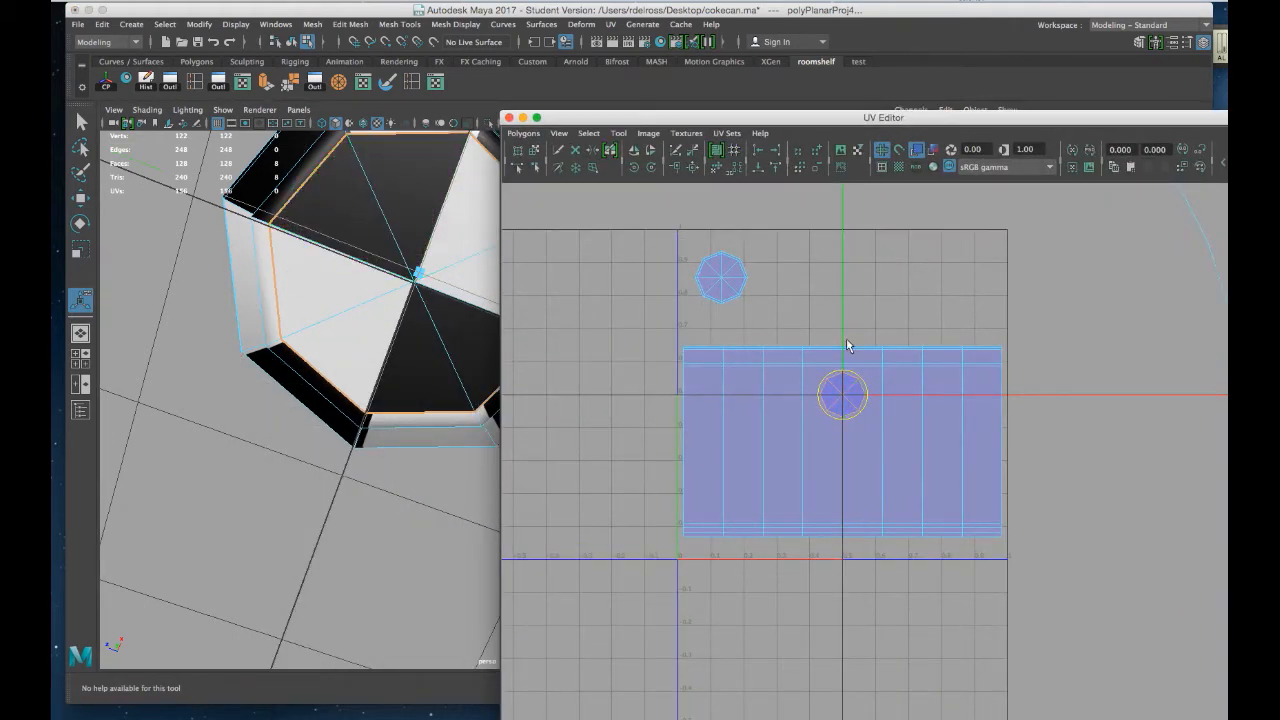
pyautogui.click(855, 275)
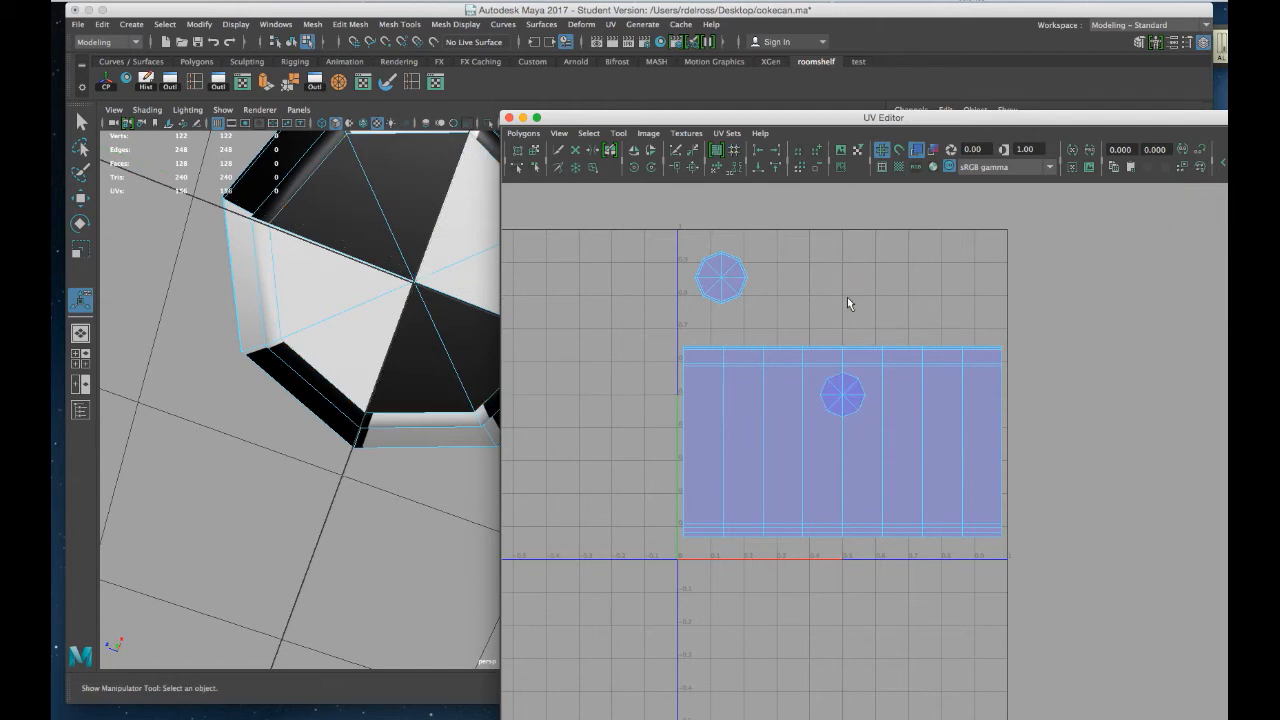
pyautogui.rightClick(856, 392)
pyautogui.moveTo(856, 392); pyautogui.dragTo(812, 378, button='right')
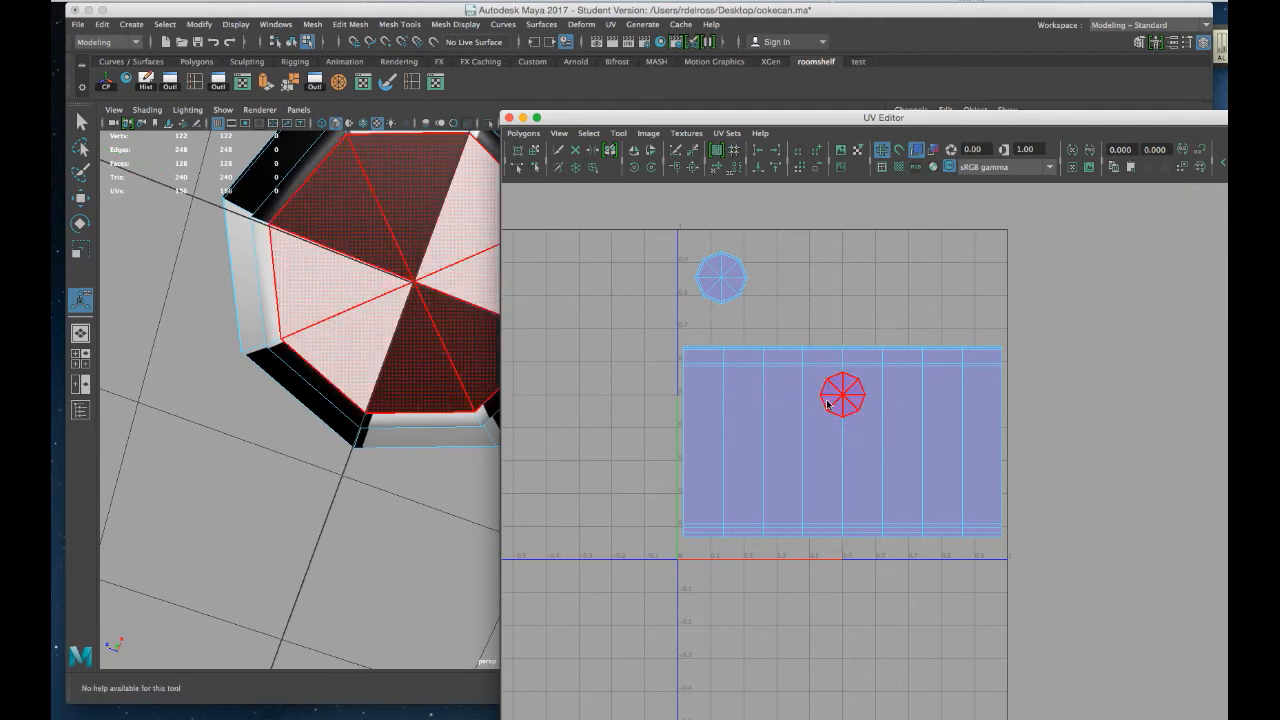
pyautogui.click(845, 398)
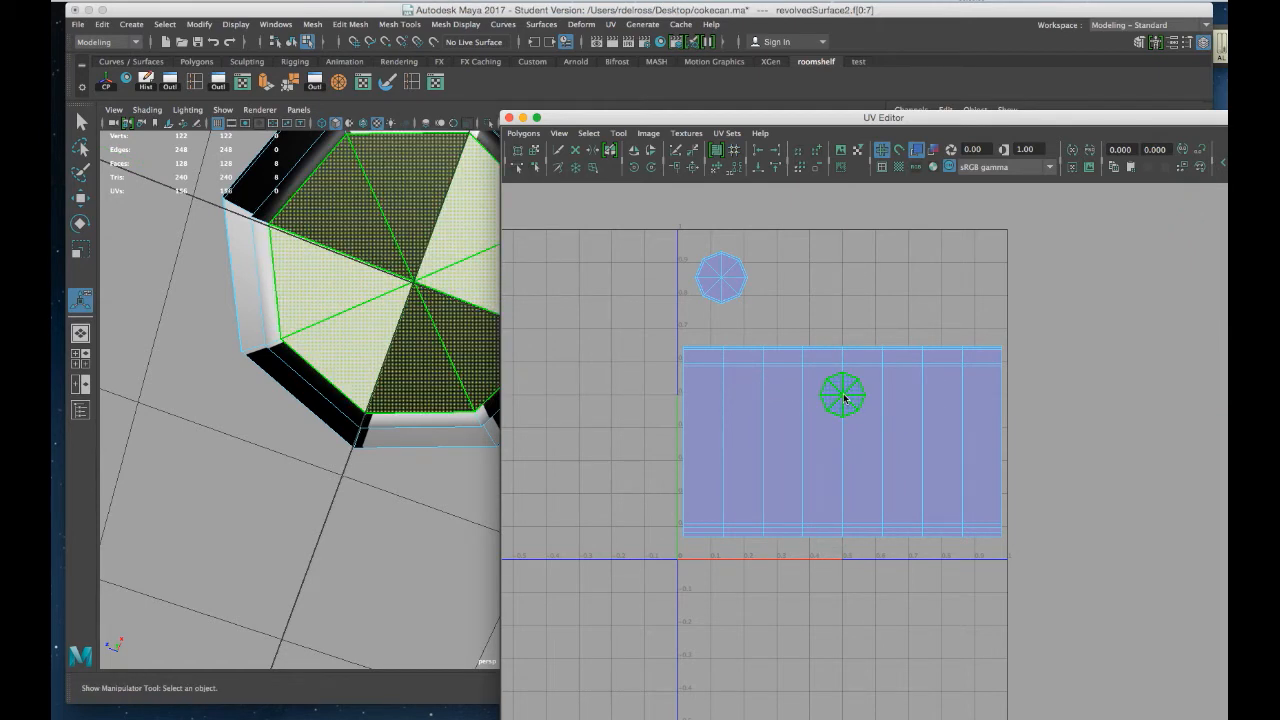
pyautogui.press('w')
pyautogui.moveTo(843, 378); pyautogui.dragTo(843, 286)
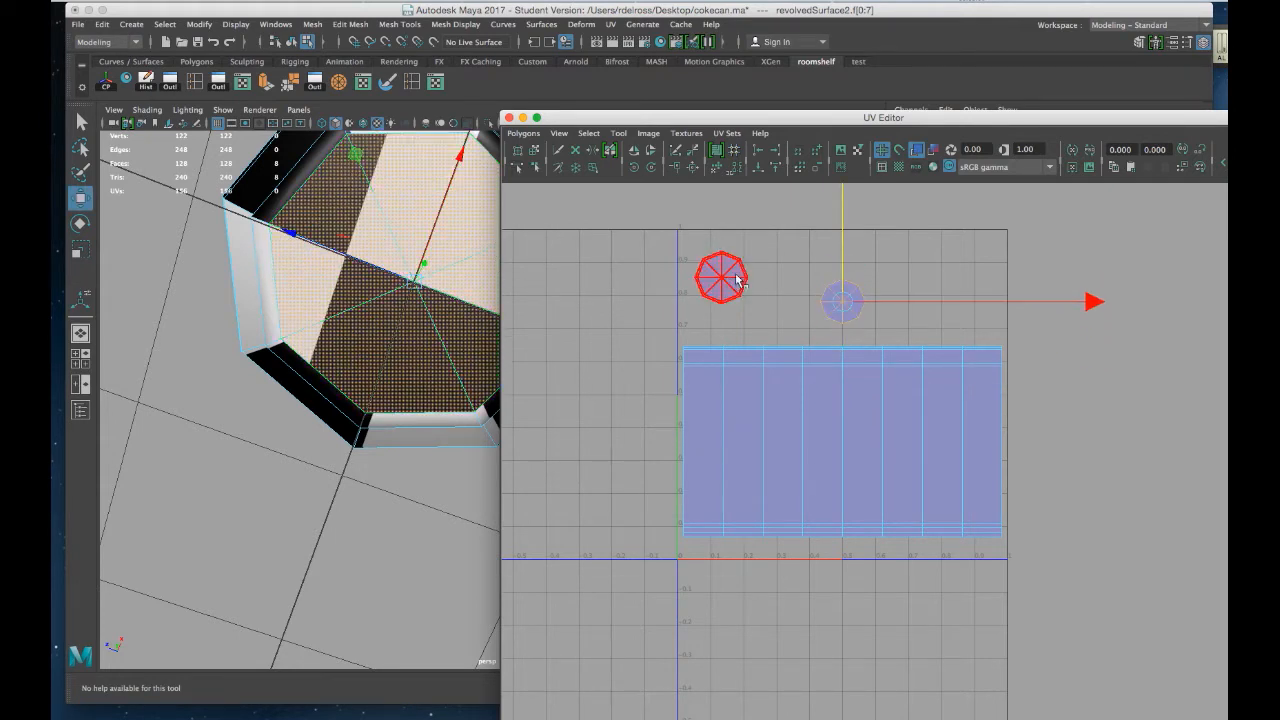
# Move the lid's UV shell beside the bottom's shell, just above the body shell, and save the scene.
pyautogui.click(728, 283)
pyautogui.moveTo(728, 283); pyautogui.dragTo(765, 309)
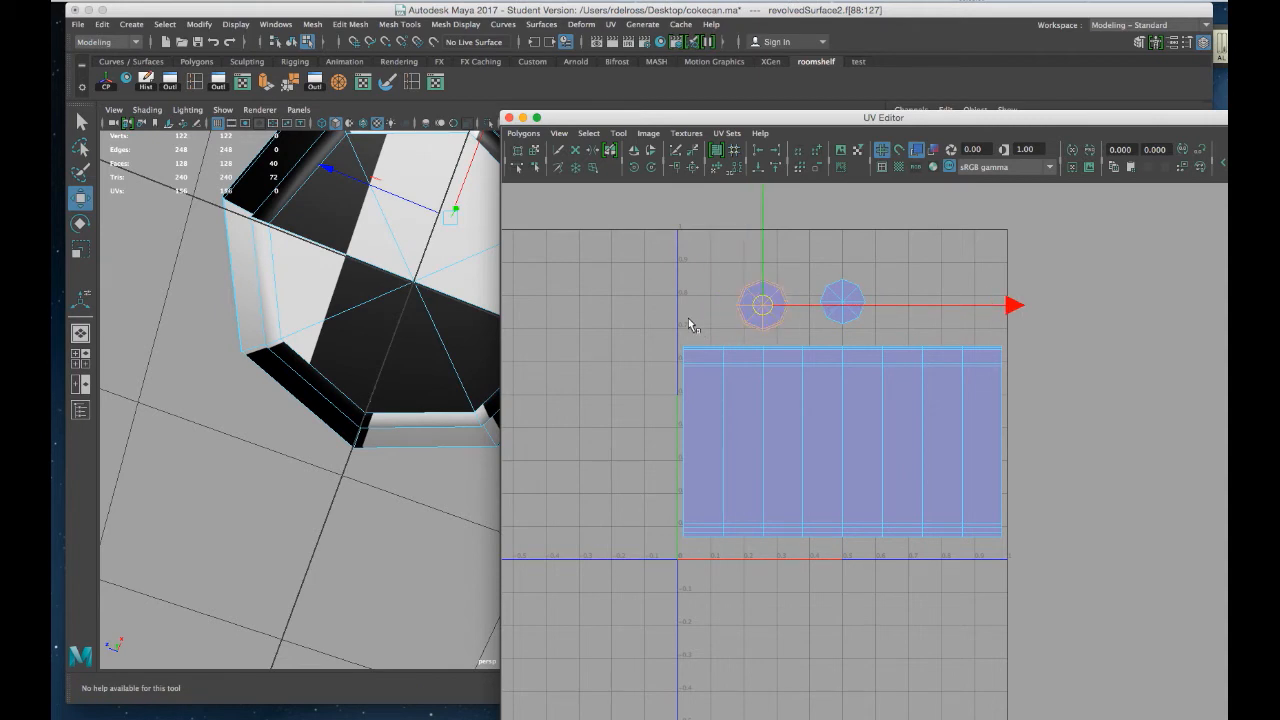
pyautogui.press('q')
pyautogui.press('super+s')
# Return the can to object selection mode and inspect its checker pattern from several angles beside the UV layout.
pyautogui.click(672, 392)
pyautogui.press('w')
pyautogui.moveTo(429, 239); pyautogui.dragTo(497, 220, button='right')
pyautogui.keyDown('alt'); pyautogui.moveTo(497, 220); pyautogui.dragTo(442, 281); pyautogui.keyUp('alt')
pyautogui.keyDown('alt'); pyautogui.moveTo(442, 281); pyautogui.dragTo(466, 240, button='right'); pyautogui.keyUp('alt')
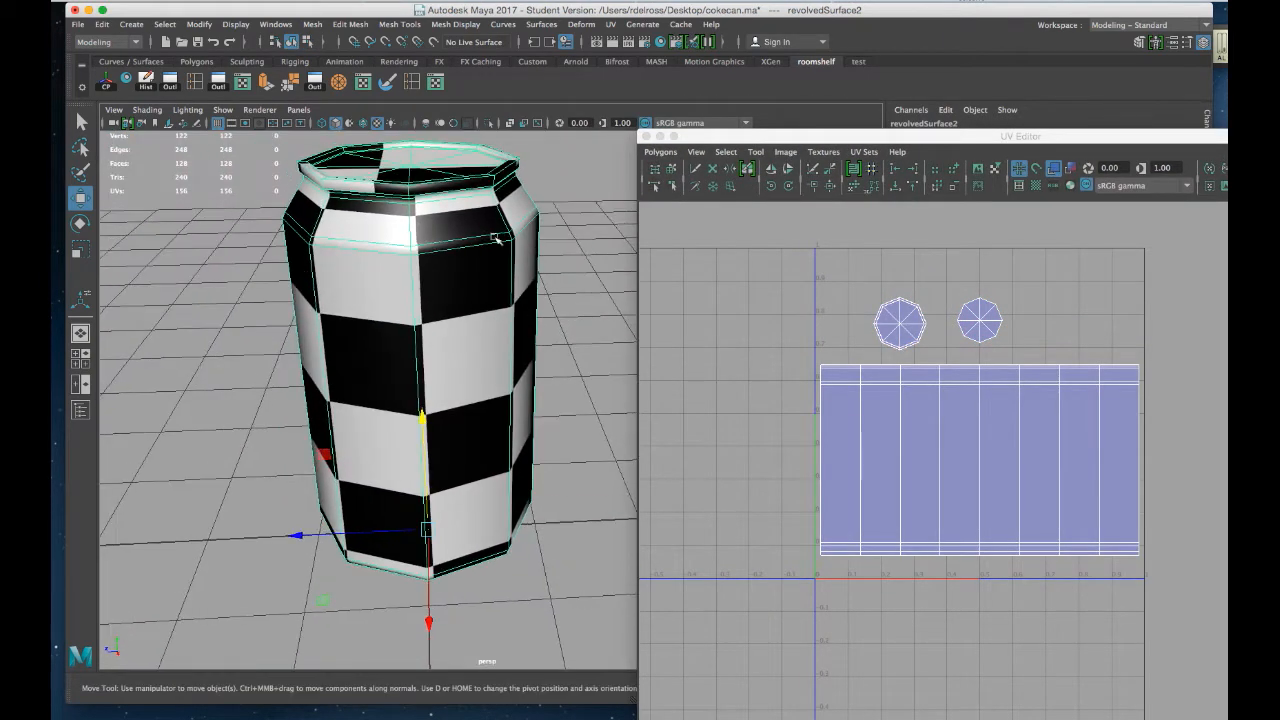
pyautogui.moveTo(872, 145); pyautogui.dragTo(794, 59)
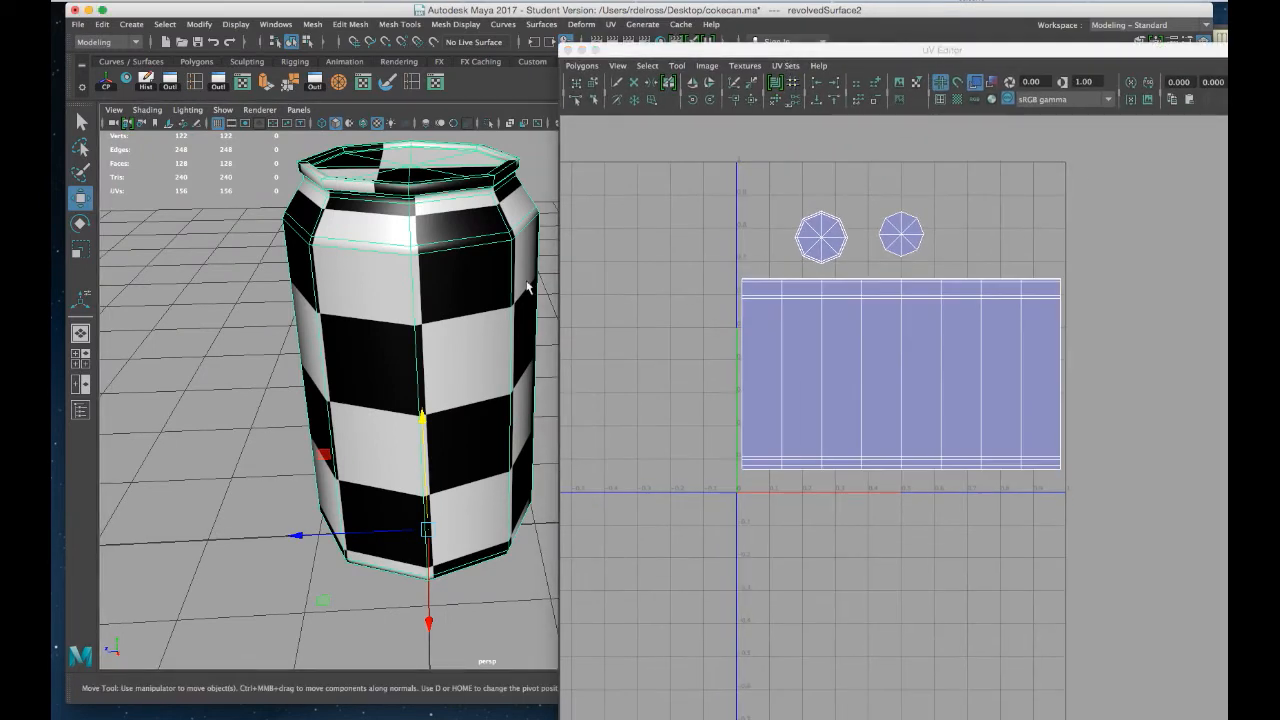
pyautogui.keyDown('alt'); pyautogui.moveTo(480, 297); pyautogui.dragTo(504, 343, button='middle'); pyautogui.keyUp('alt')
pyautogui.keyDown('alt'); pyautogui.moveTo(525, 358); pyautogui.dragTo(498, 341); pyautogui.keyUp('alt')
pyautogui.moveTo(652, 50); pyautogui.dragTo(749, 302)
pyautogui.keyDown('alt'); pyautogui.moveTo(481, 331); pyautogui.dragTo(579, 325); pyautogui.keyUp('alt')
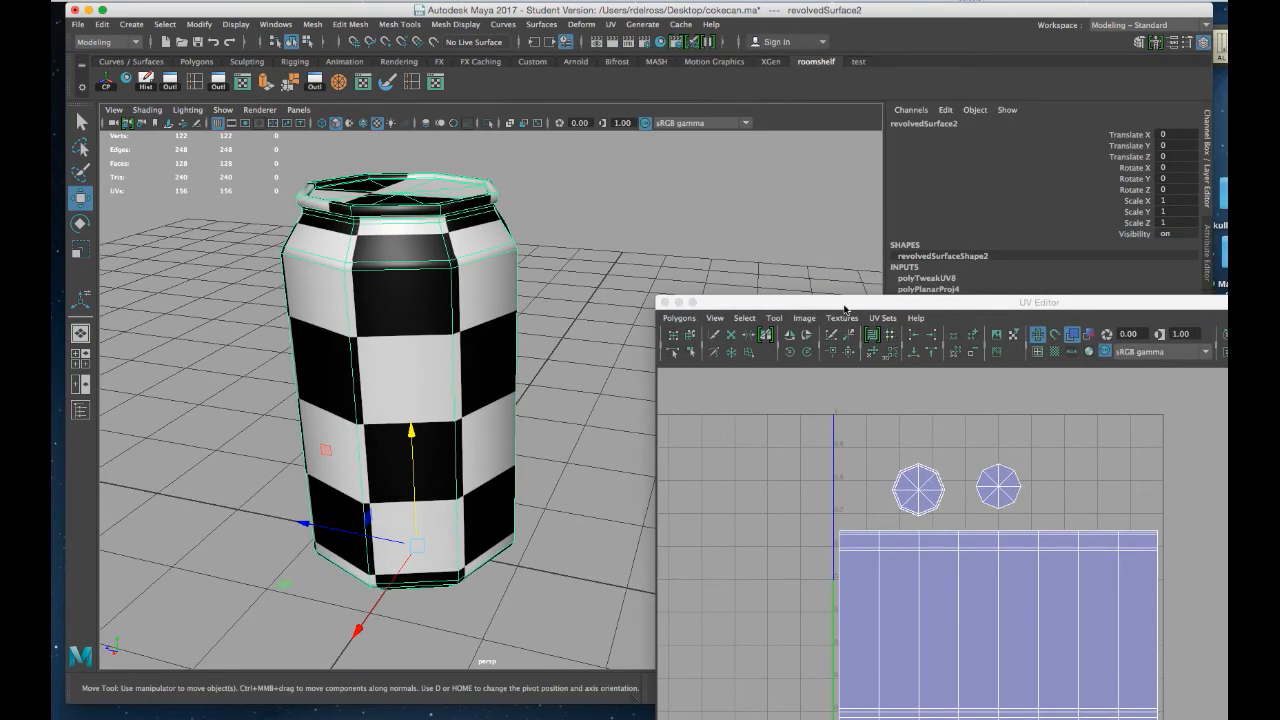